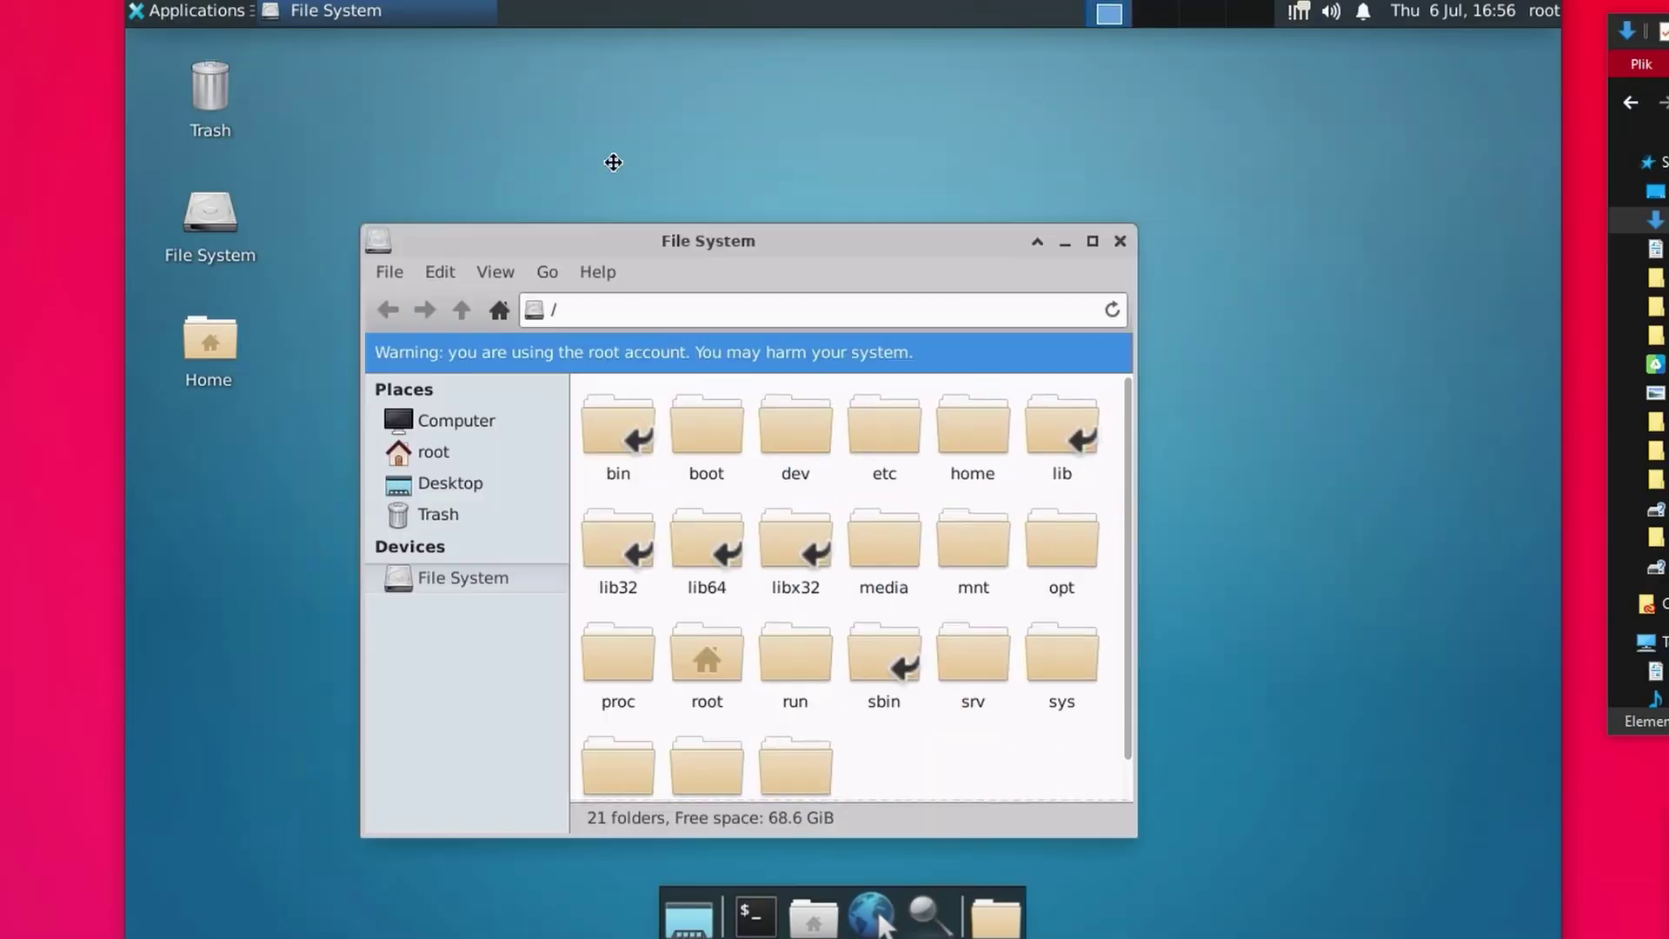
- Drag a window aside on the remote Xfce desktop, next to the root terminal
{"action": "left_click_drag", "start_coordinate": [611, 160], "coordinate": [1091, 354]}
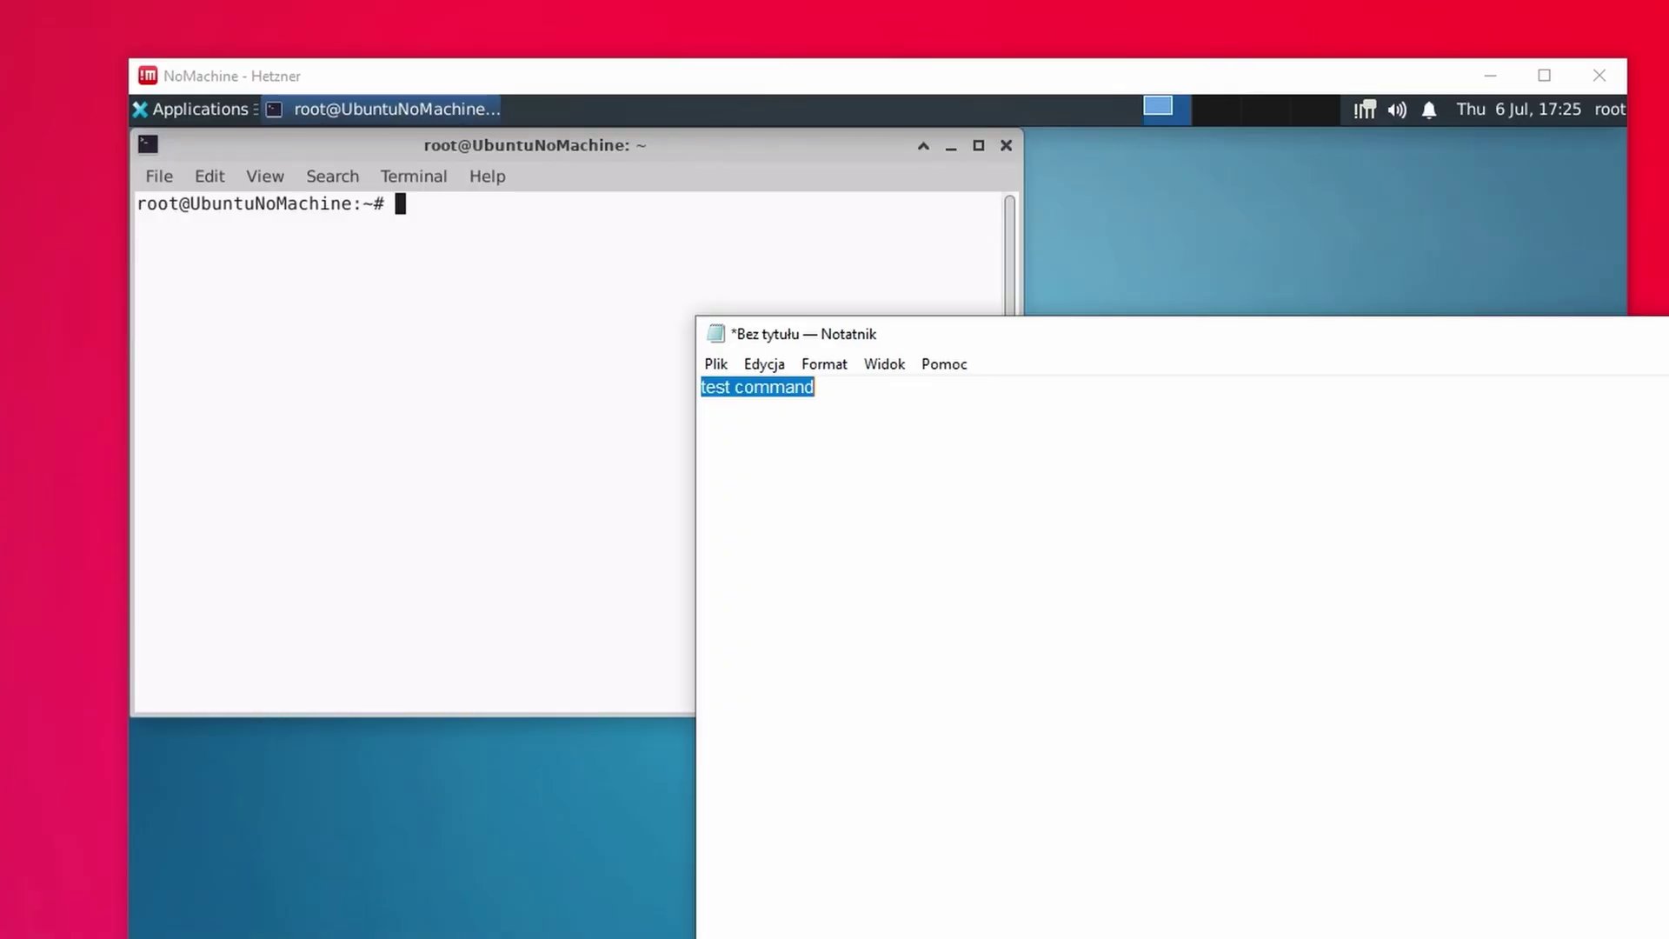
- Copy the 'test command' text from local Notepad, paste it into the remote terminal and run it
{"action": "key", "text": "ctrl+a"}
{"action": "key", "text": "ctrl+c"}
{"action": "left_click", "coordinate": [585, 243]}
{"action": "right_click", "coordinate": [585, 242]}
{"action": "left_click", "coordinate": [693, 317]}
{"action": "key", "text": "Return"}
- Copy testing123 from the remote terminal into Notepad, then drop calzone.webp onto the remote desktop
{"action": "type", "text": "testing123"}
{"action": "left_click_drag", "start_coordinate": [511, 226], "coordinate": [397, 226]}
{"action": "right_click", "coordinate": [400, 229]}
{"action": "left_click", "coordinate": [439, 242]}
{"action": "left_click", "coordinate": [1648, 566]}
{"action": "key", "text": "ctrl+a"}
{"action": "key", "text": "ctrl+v"}
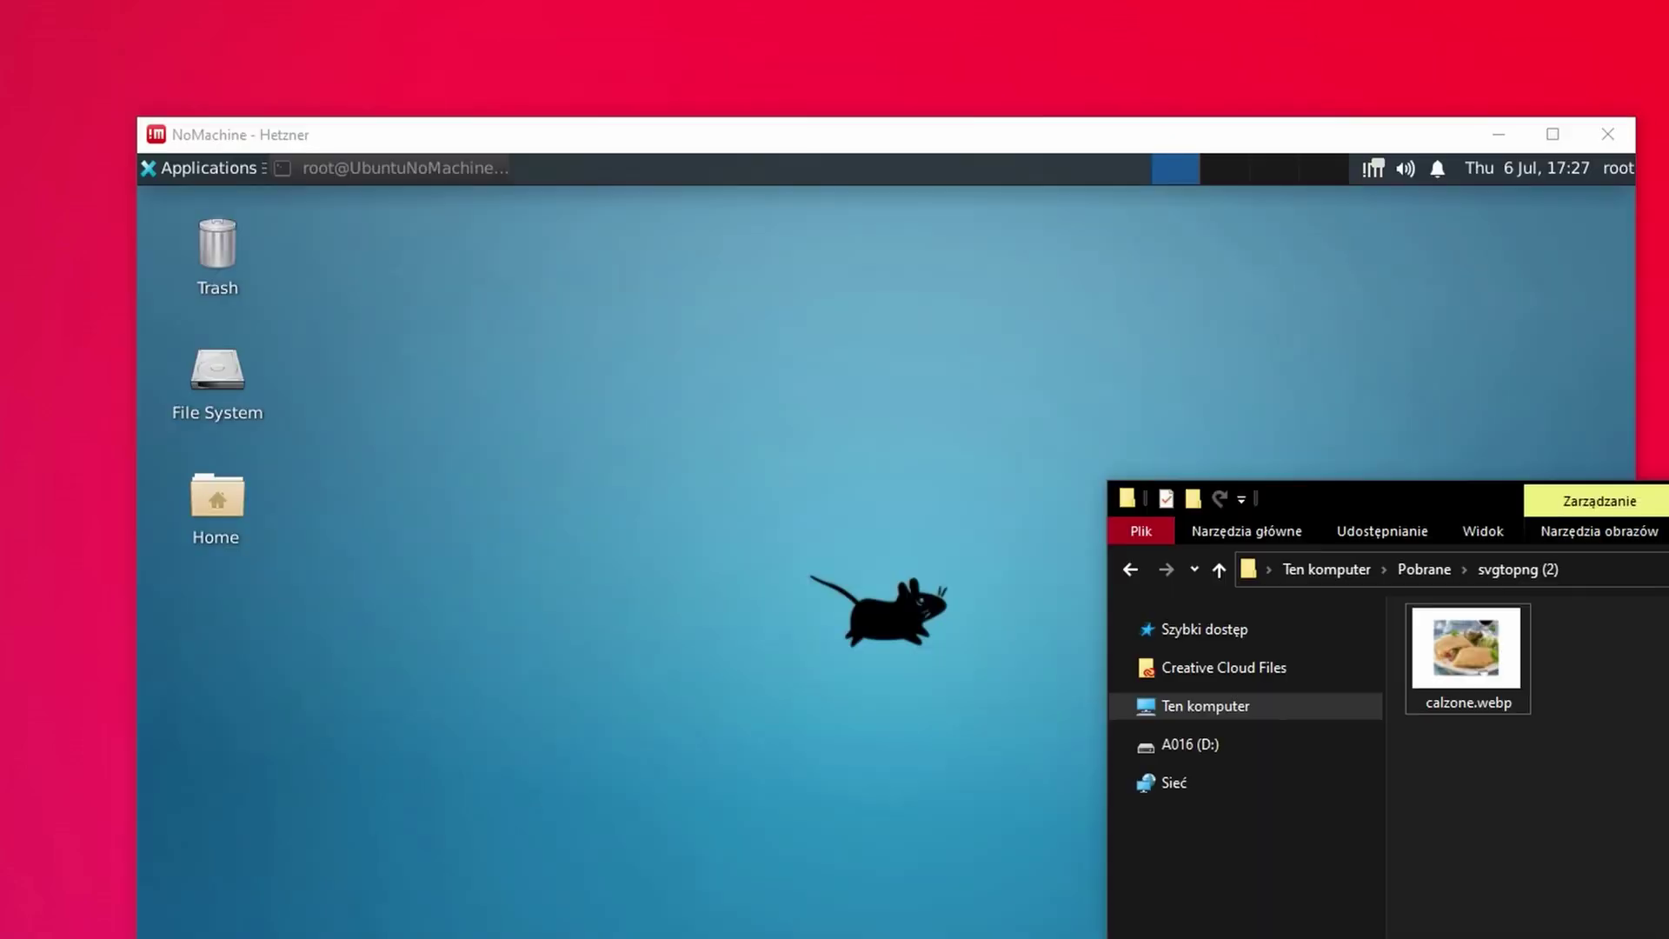
{"action": "left_click_drag", "start_coordinate": [1467, 652], "coordinate": [738, 690]}
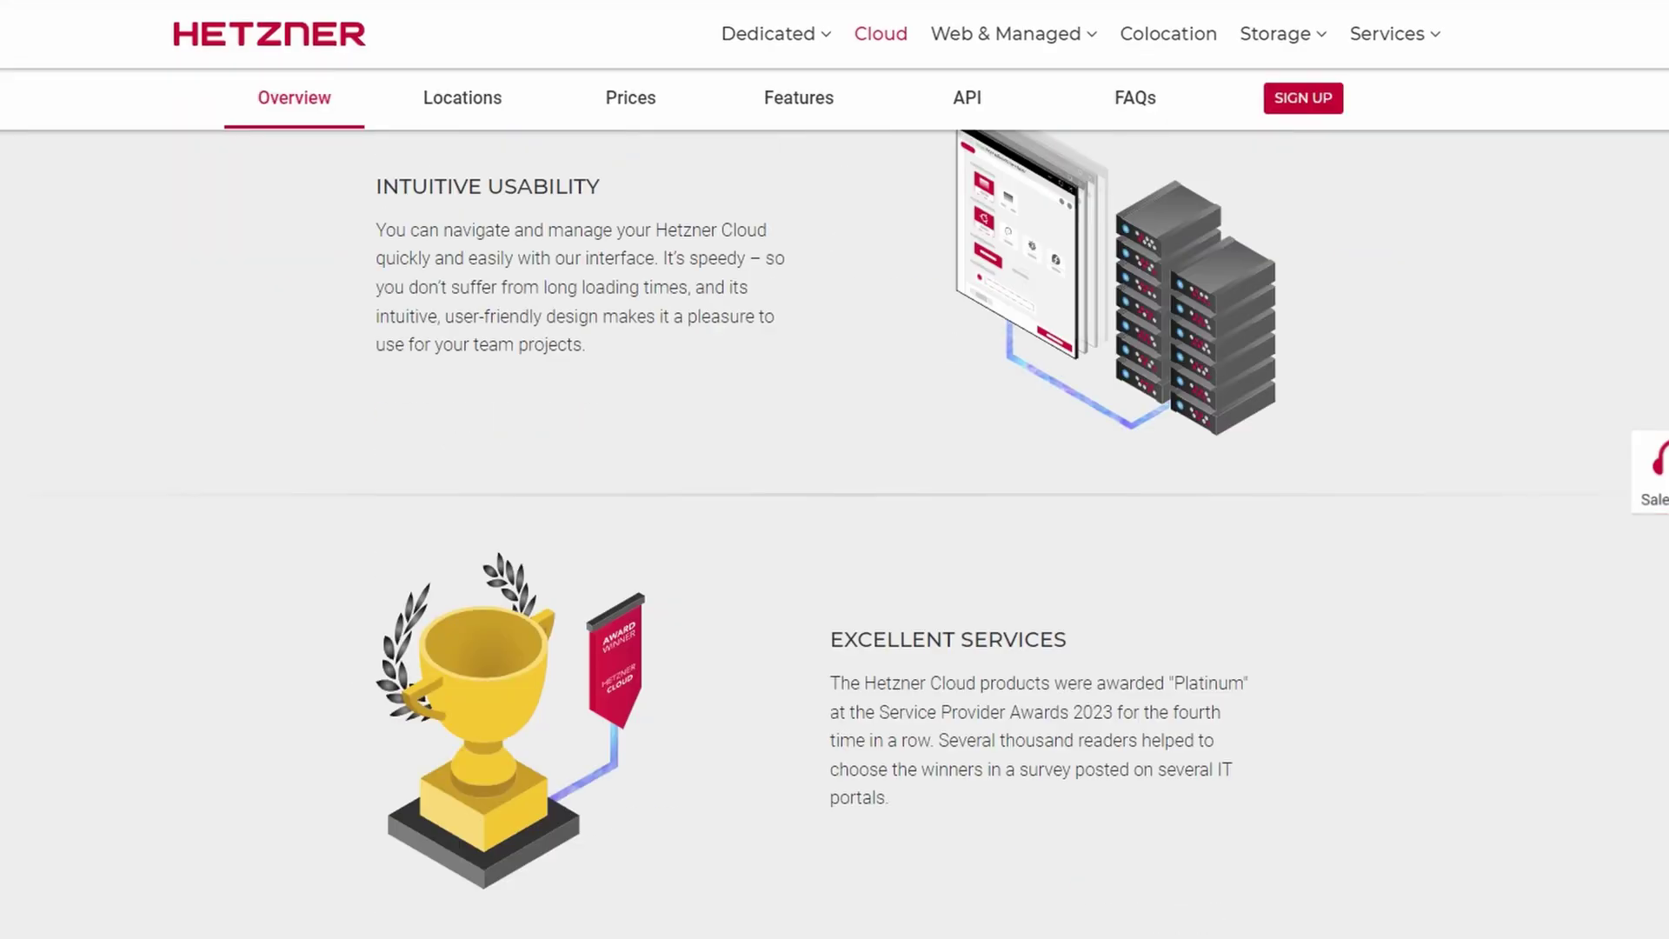
- Scroll down to the Hetzner Cloud Prices table listing plans CX11 to CPX41
{"action": "scroll", "coordinate": [834, 521], "scroll_direction": "down", "scroll_amount": 10}
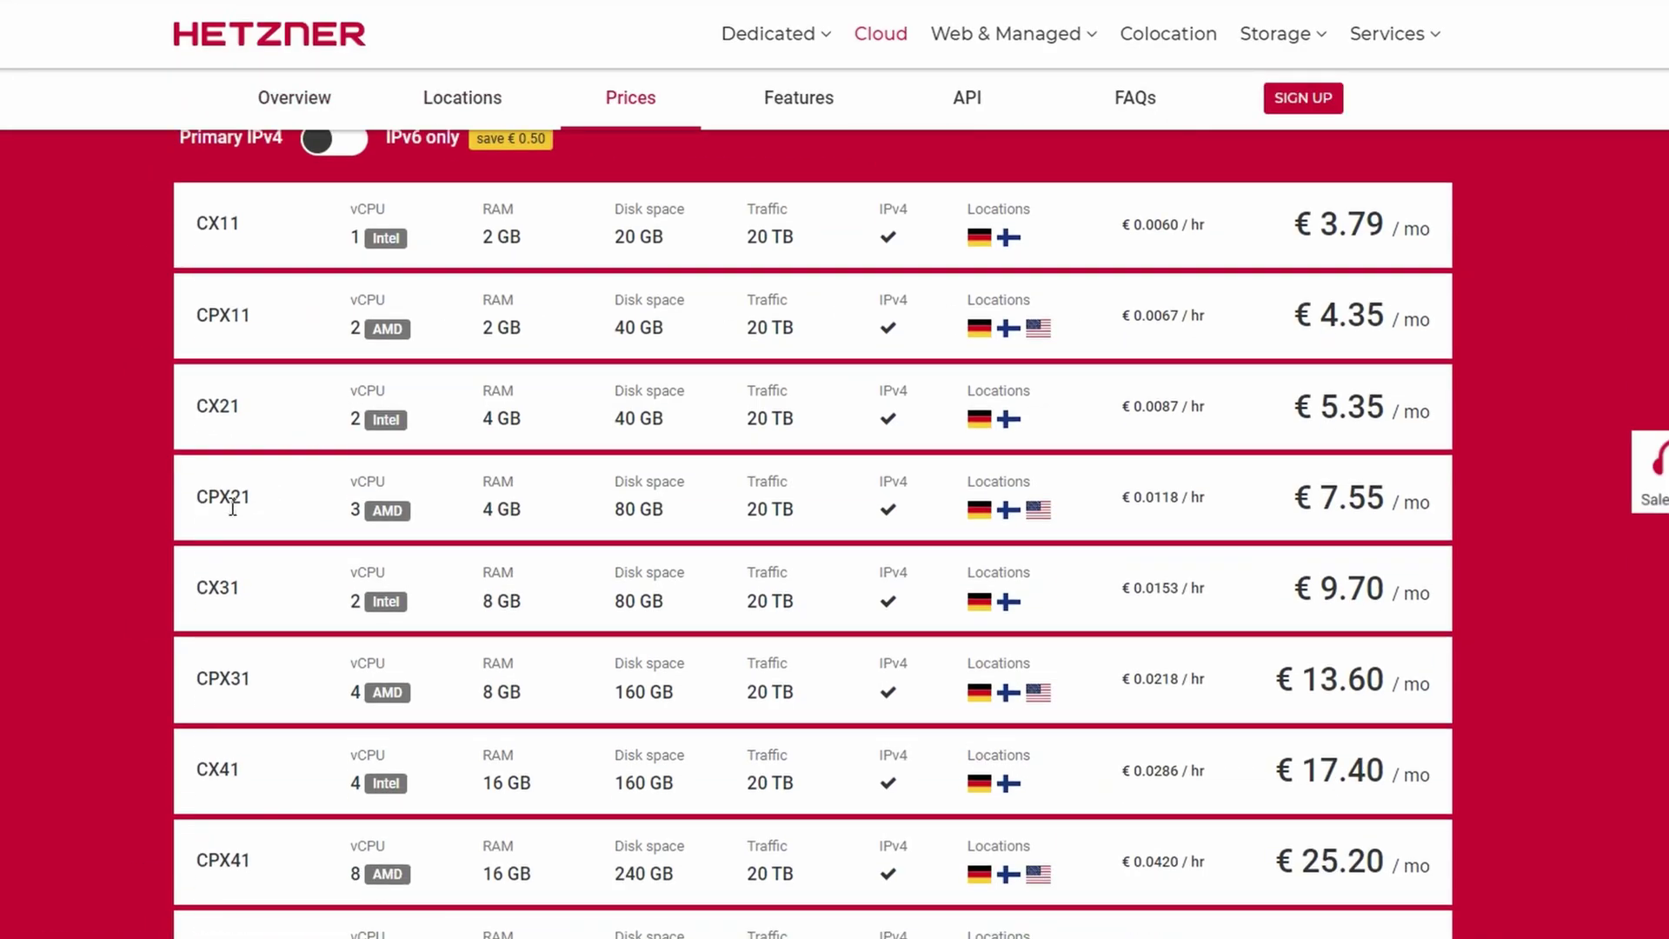
{"action": "left_click", "coordinate": [526, 472]}
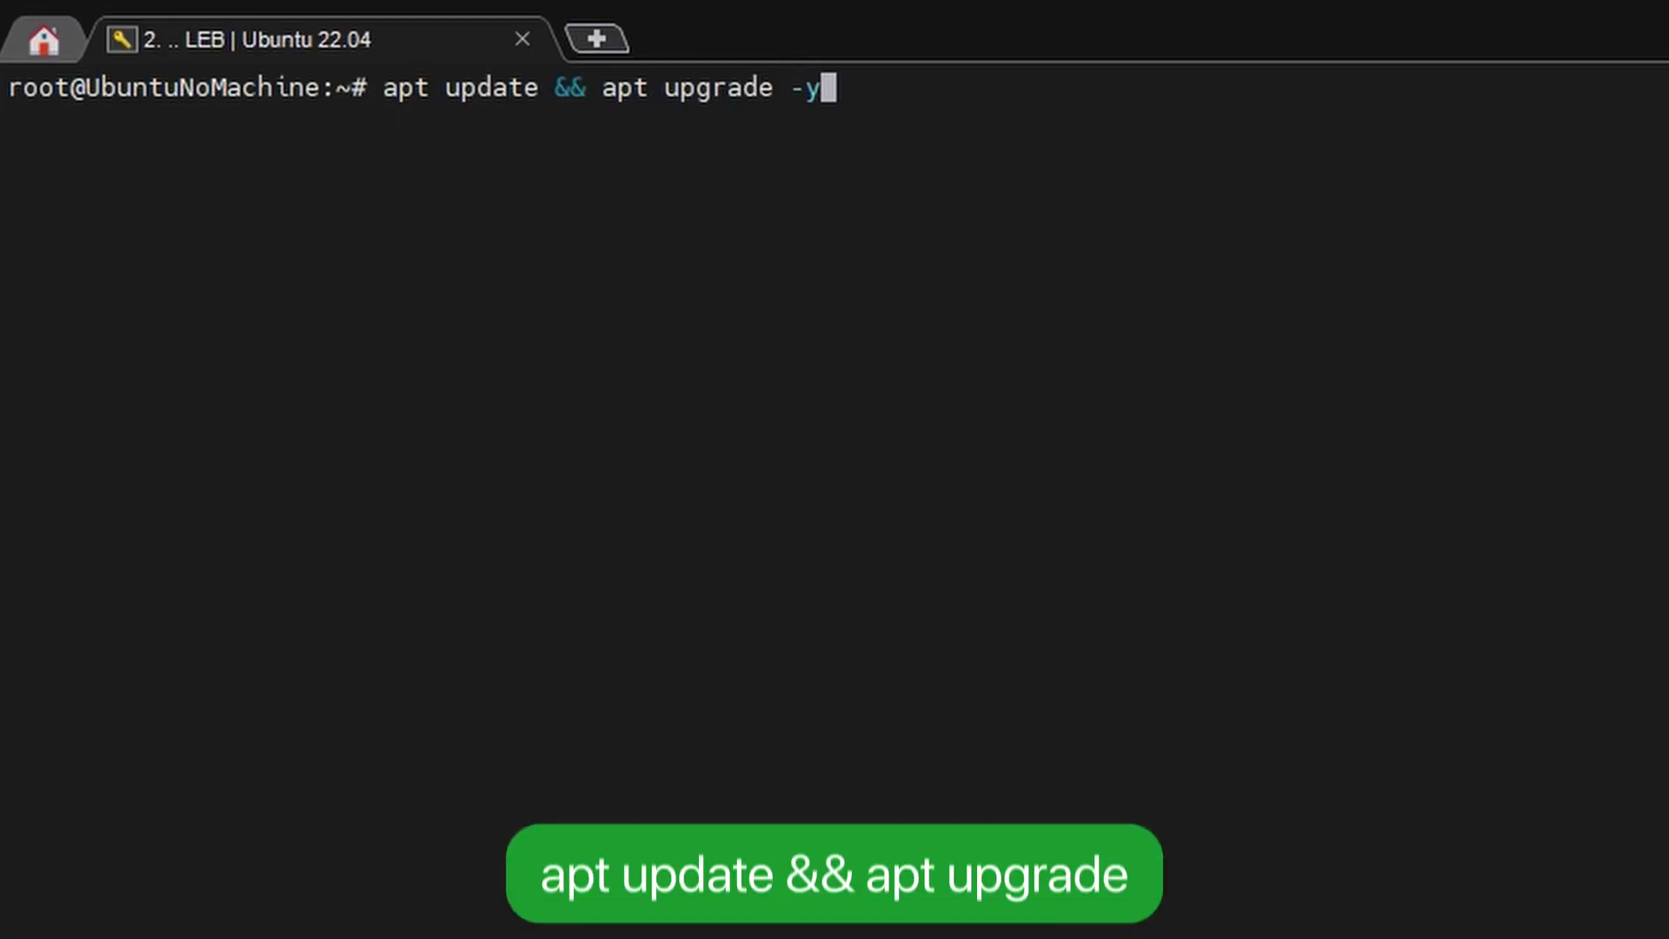
- Run 'apt update && apt upgrade -y', then 'apt install xfce4' on the server
{"action": "key", "text": "Return"}
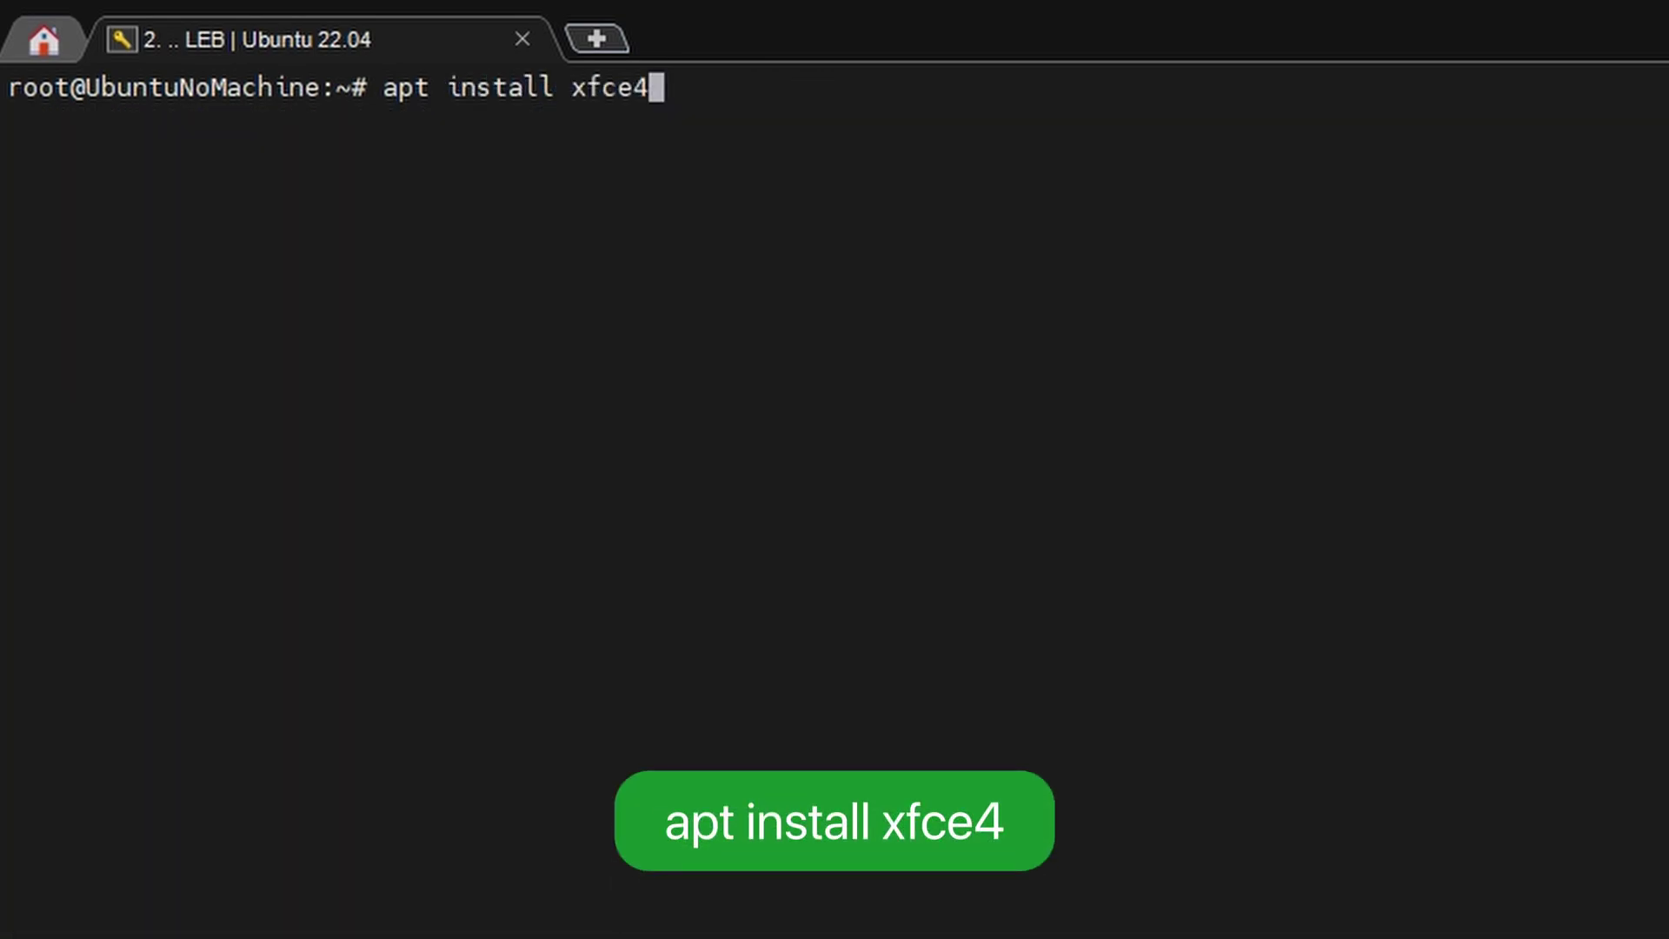
{"action": "key", "text": "Return"}
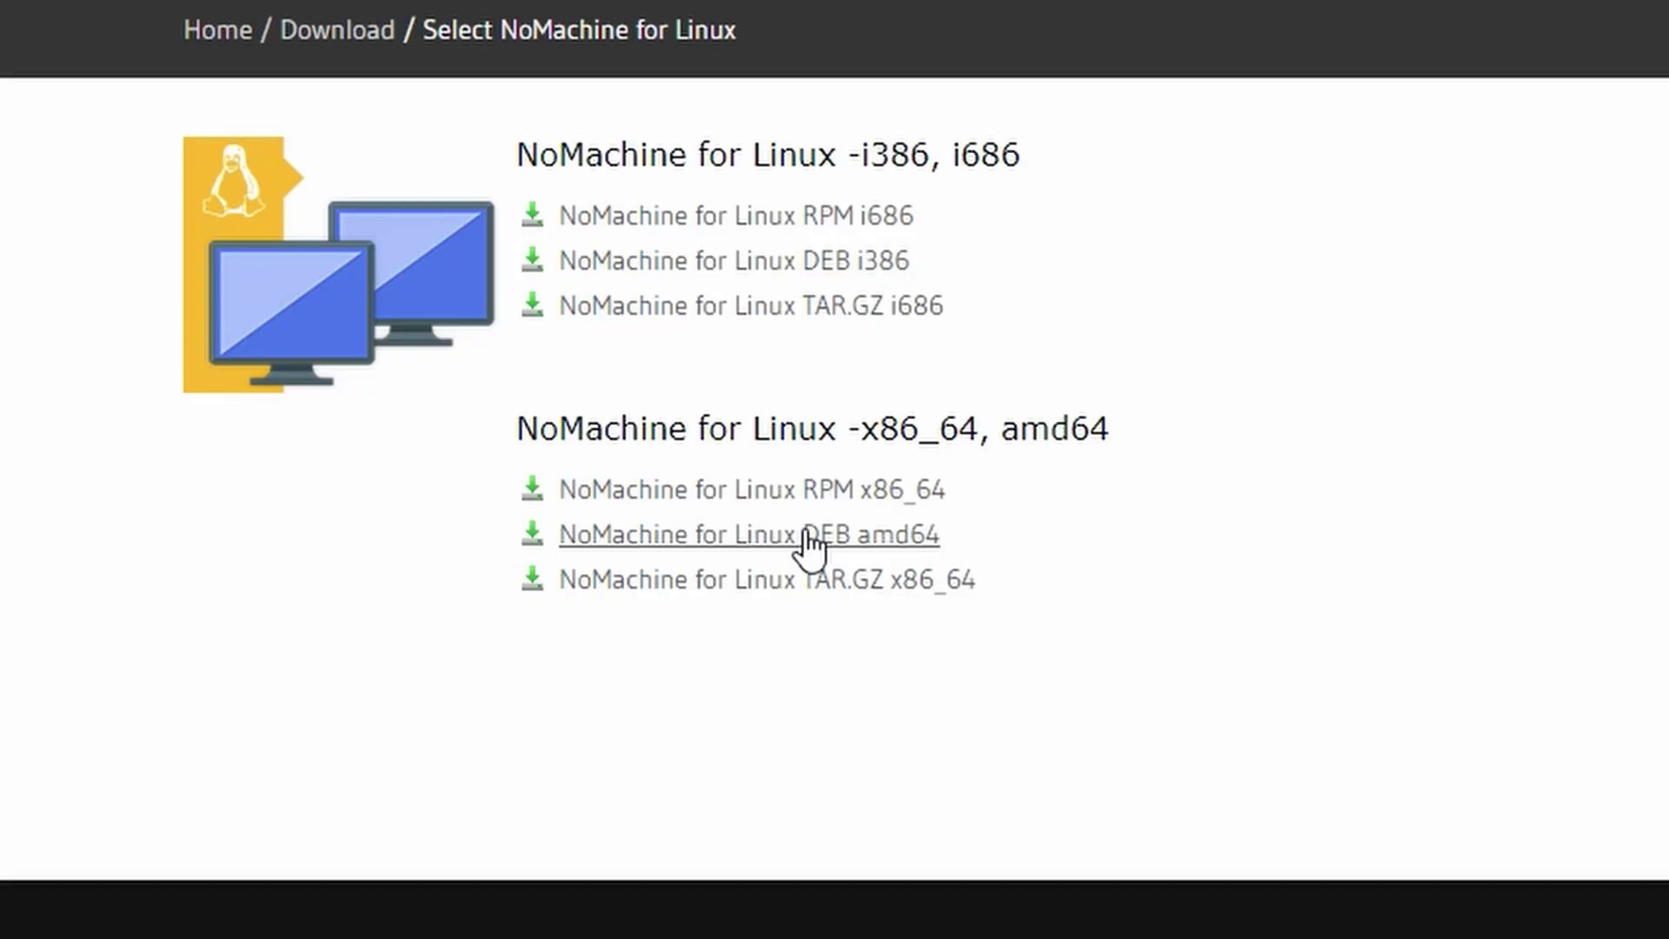
{"action": "left_click", "coordinate": [813, 534]}
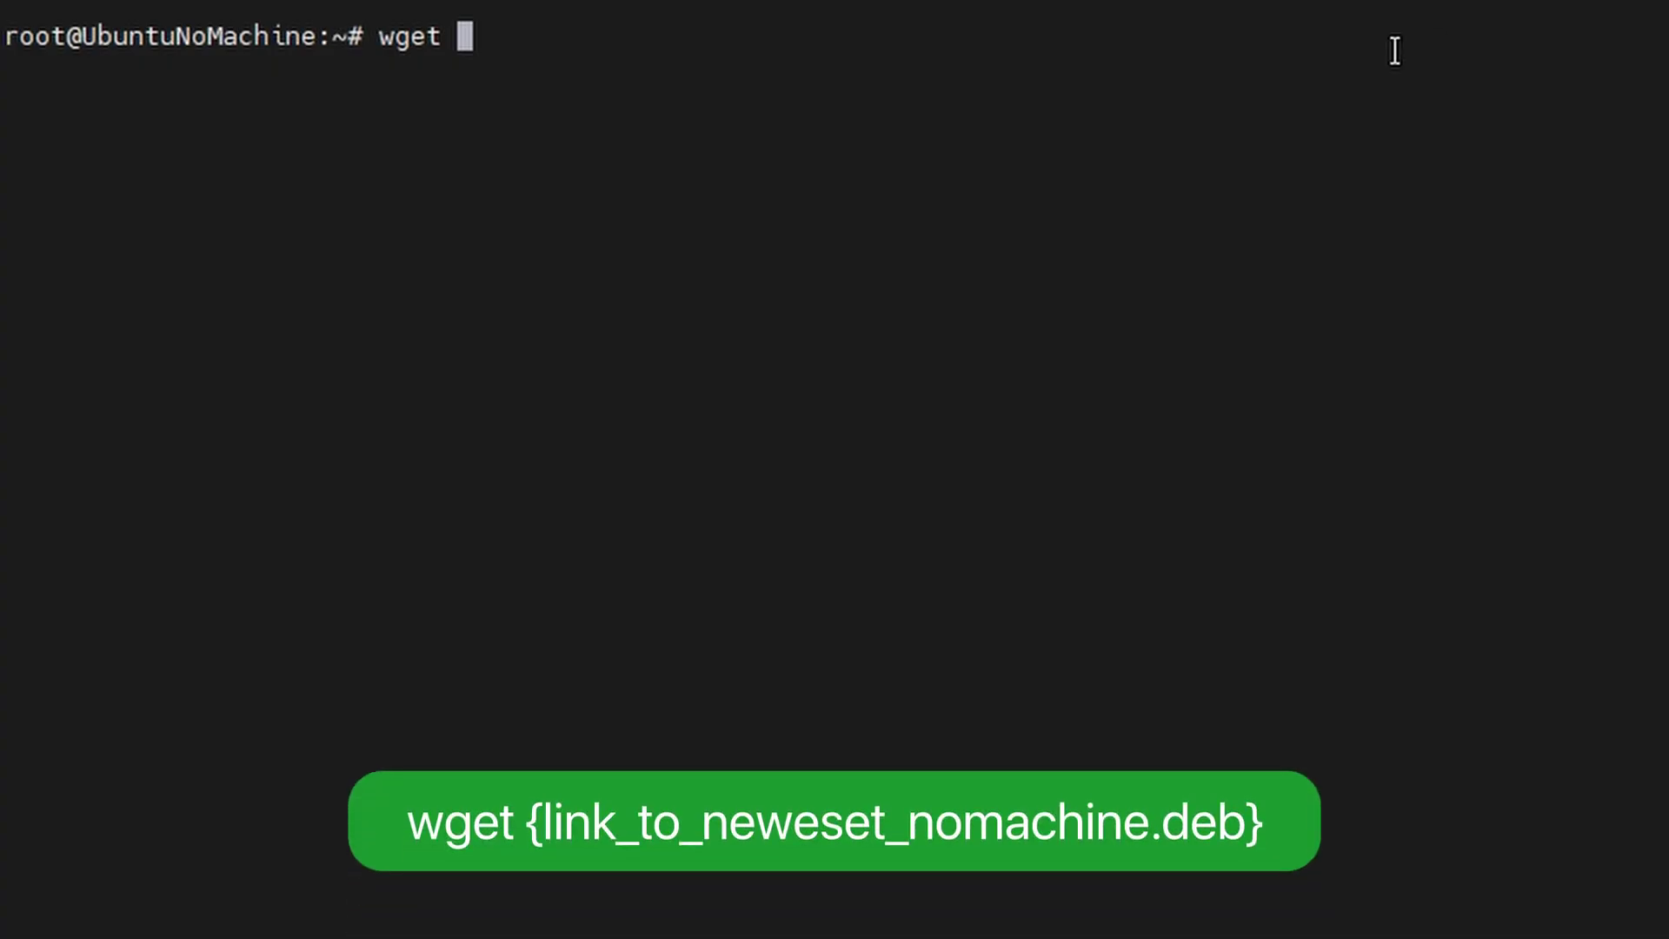
- Download the NoMachine 8.6.1 amd64 .deb with wget, then paste its filename after 'dpkg -i'
{"action": "right_click", "coordinate": [1395, 51]}
{"action": "left_click", "coordinate": [1519, 217]}
{"action": "key", "text": "Return"}
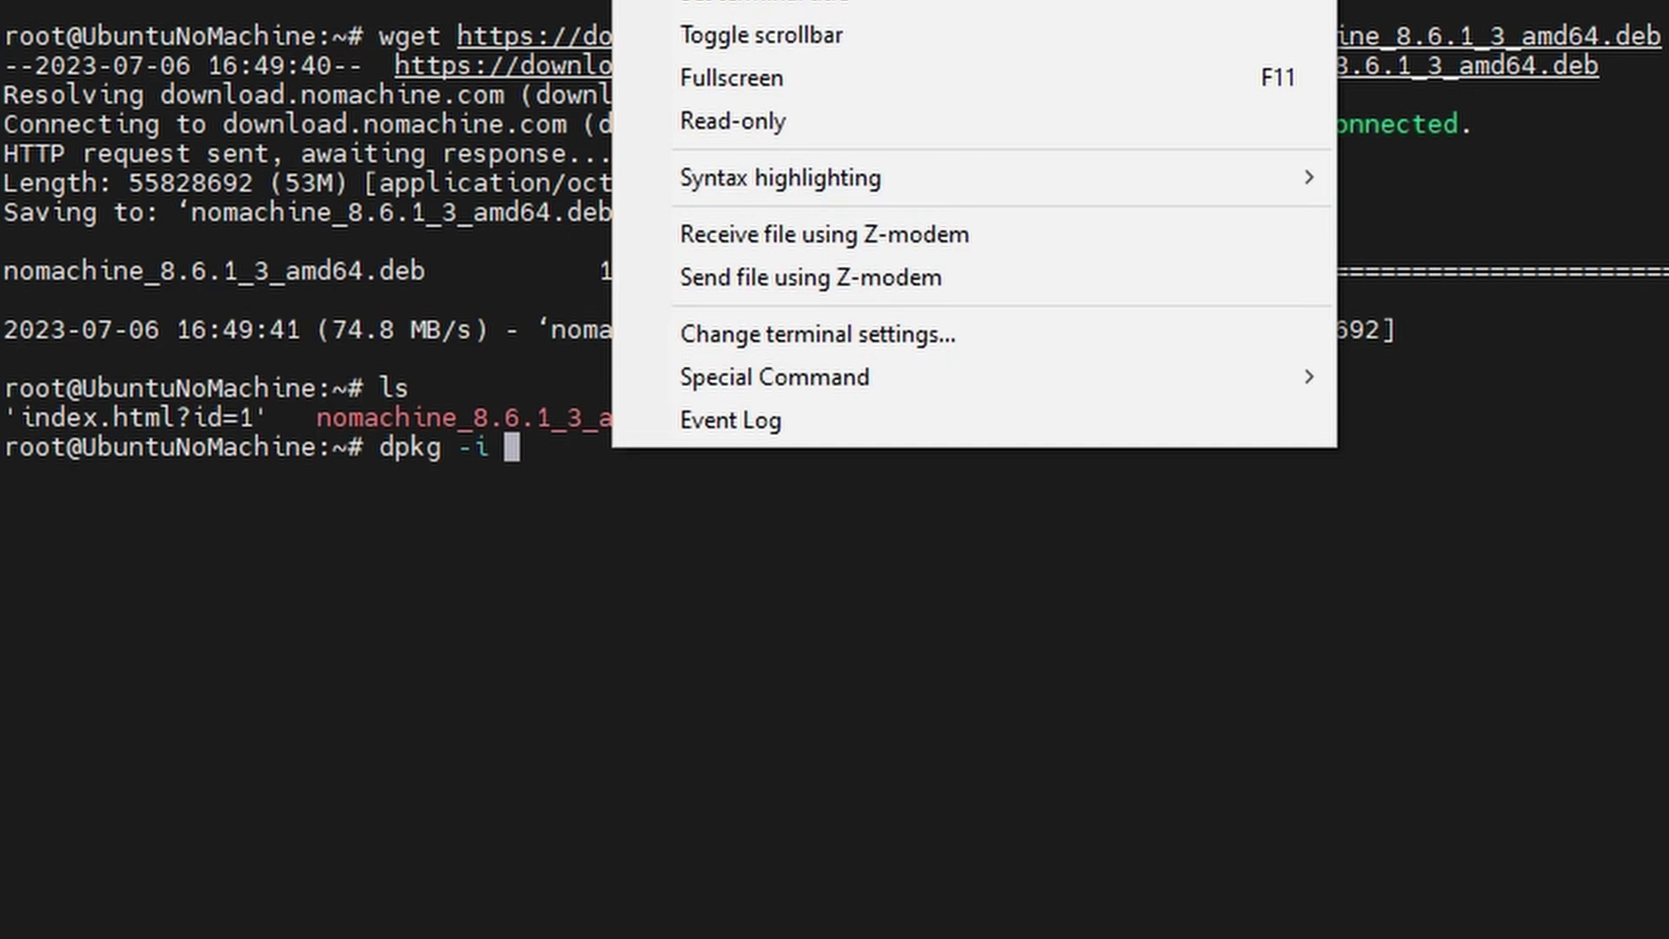
{"action": "type", "text": "nomachine_8.6.1_3_amd64.deb"}
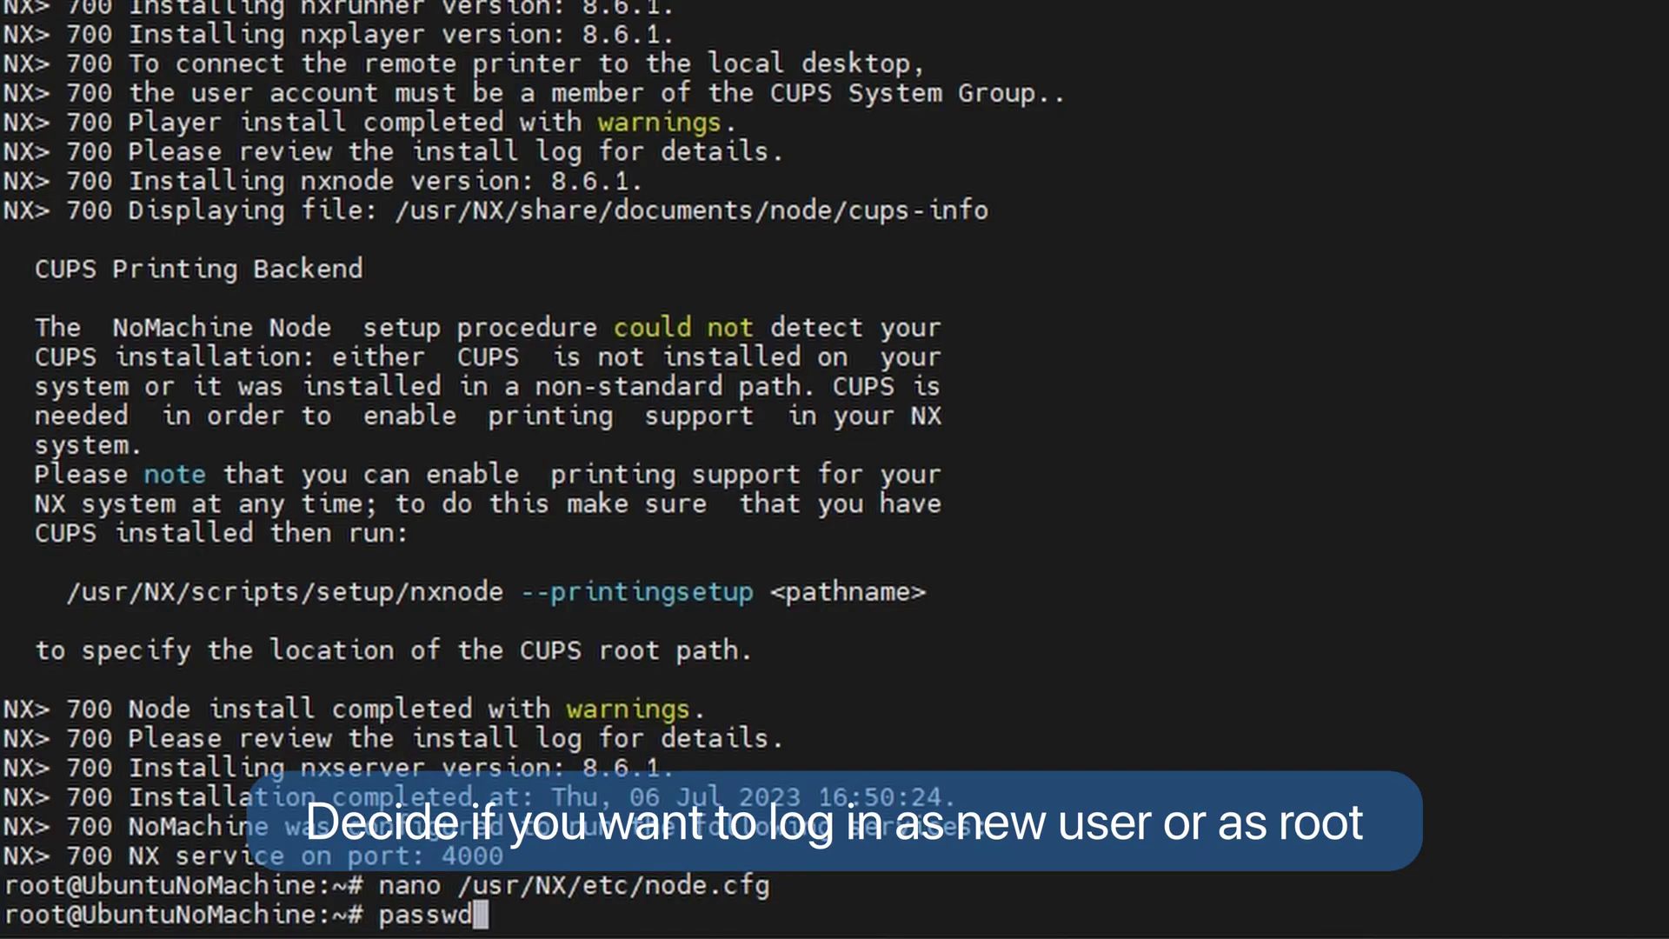
- Change the root password with passwd, entering the new password and confirming it
{"action": "key", "text": "Return"}
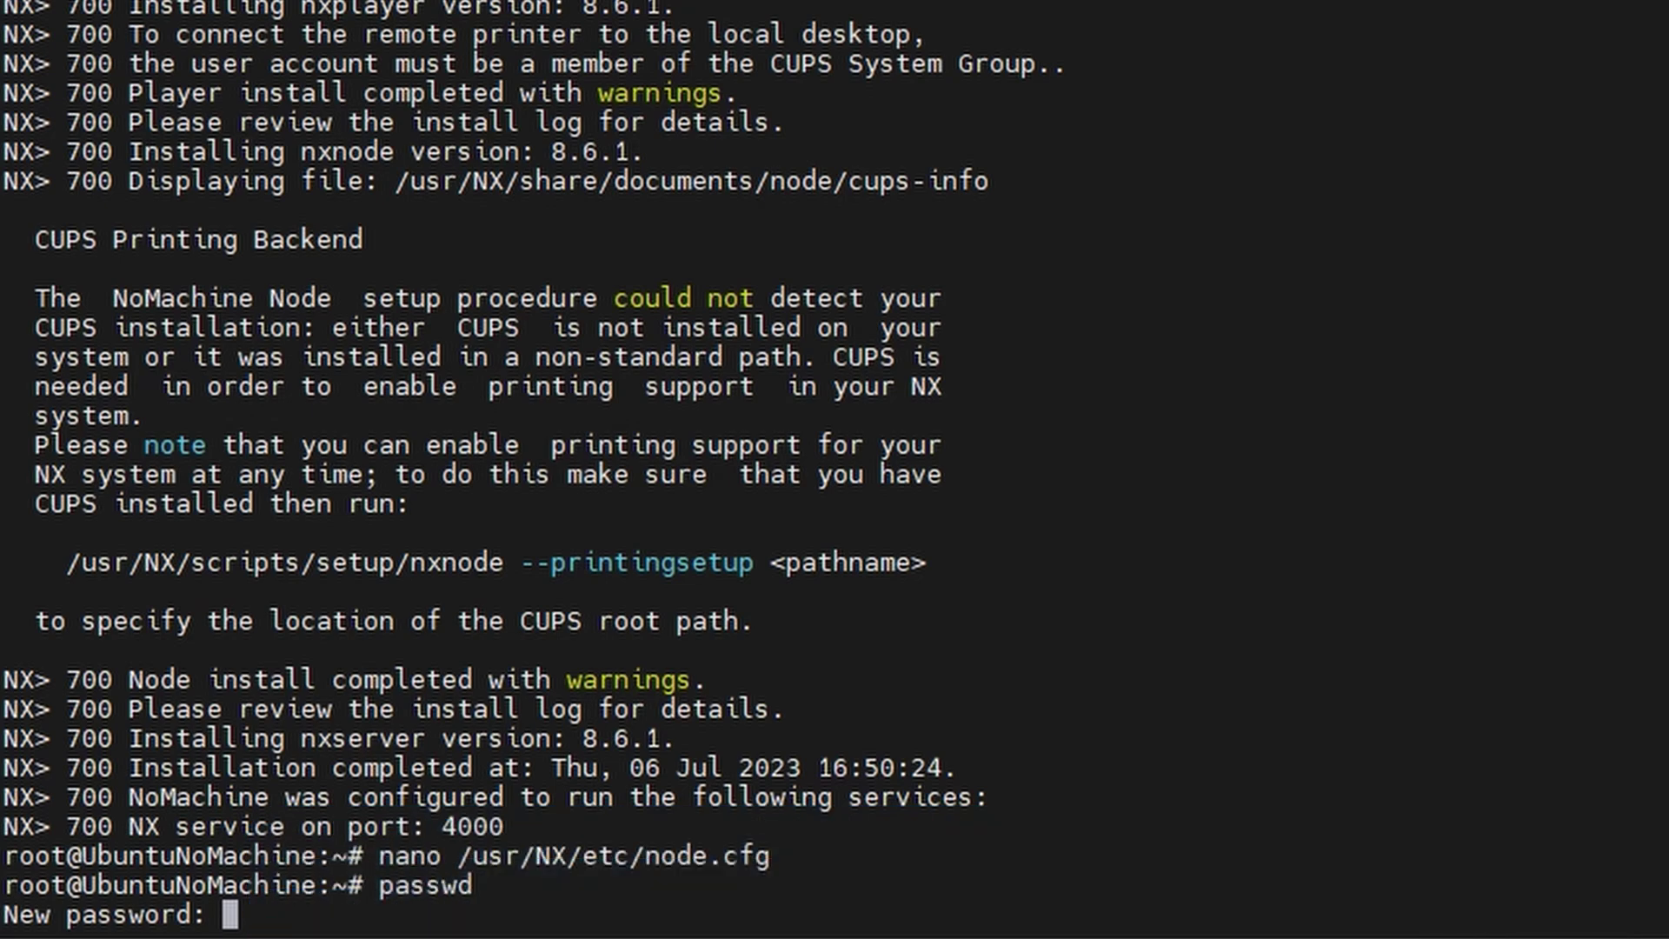
{"action": "key", "text": "Return"}
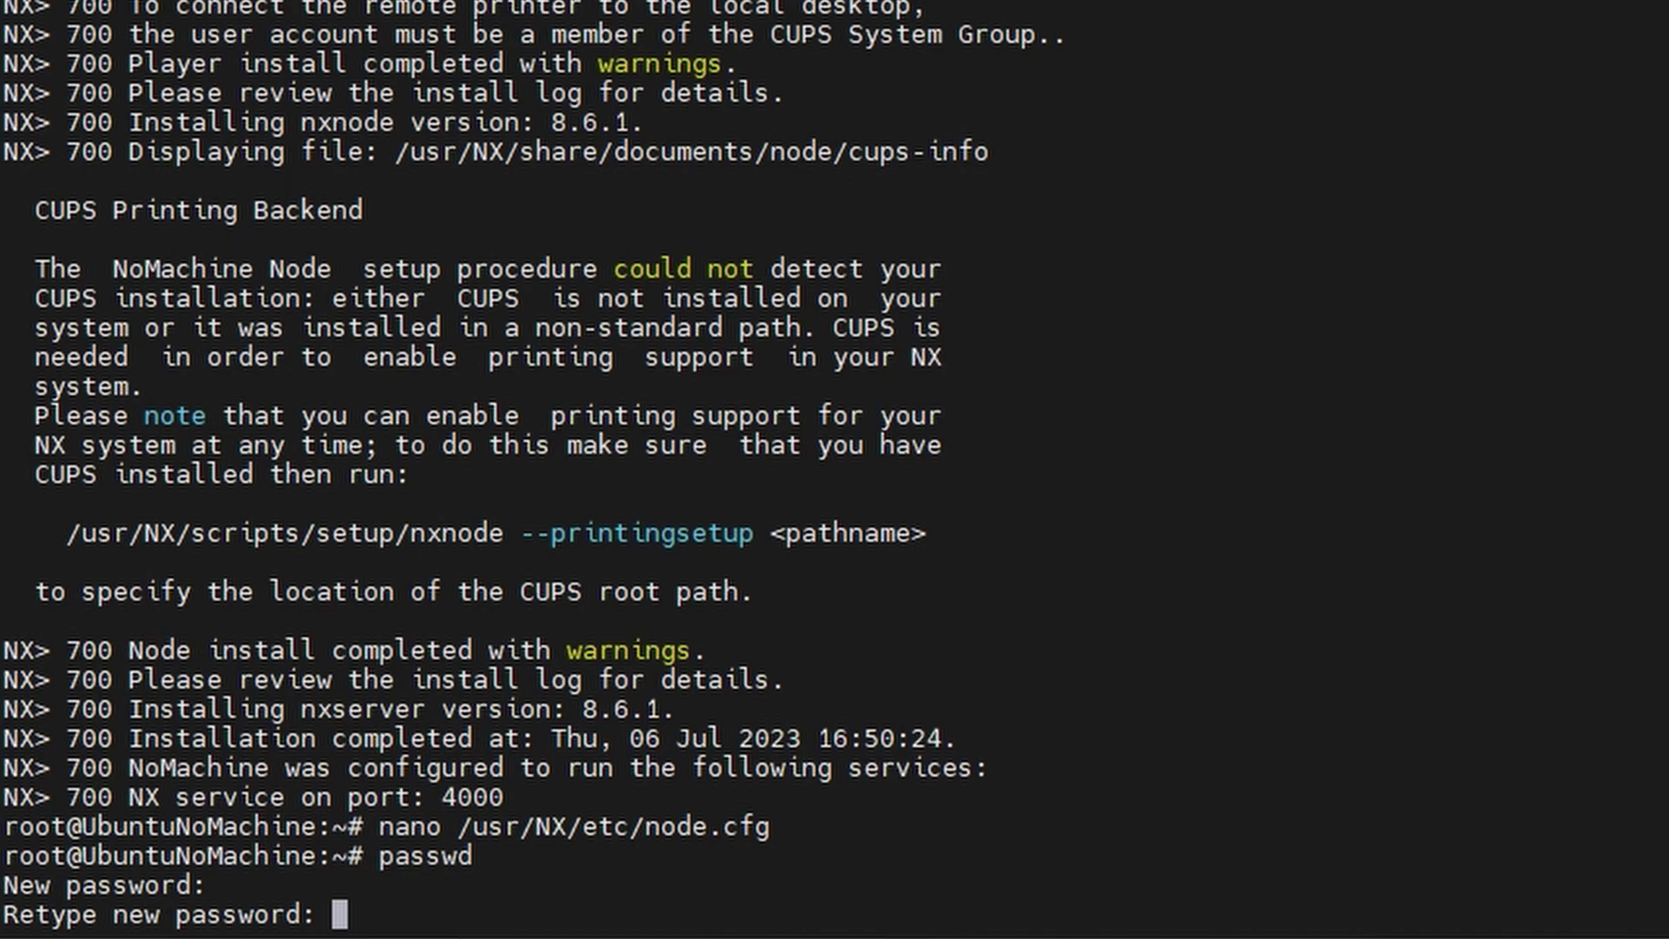
{"action": "key", "text": "Return"}
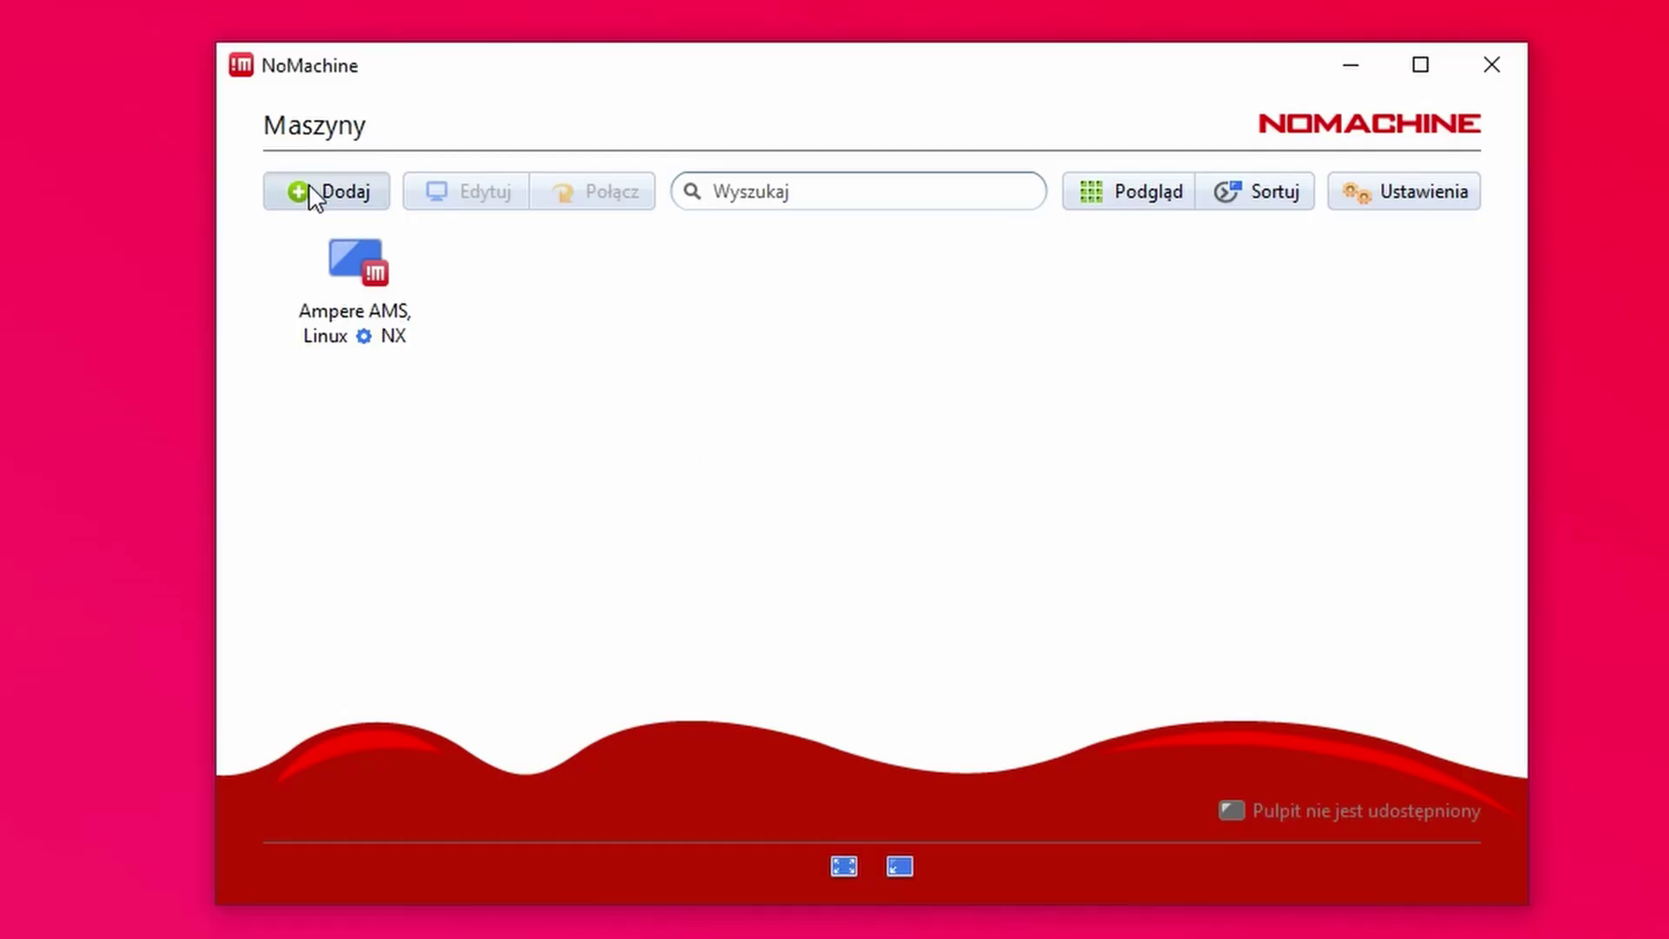
- Add a NoMachine connection named Hetzner with the server's IP address as host
{"action": "left_click", "coordinate": [318, 196]}
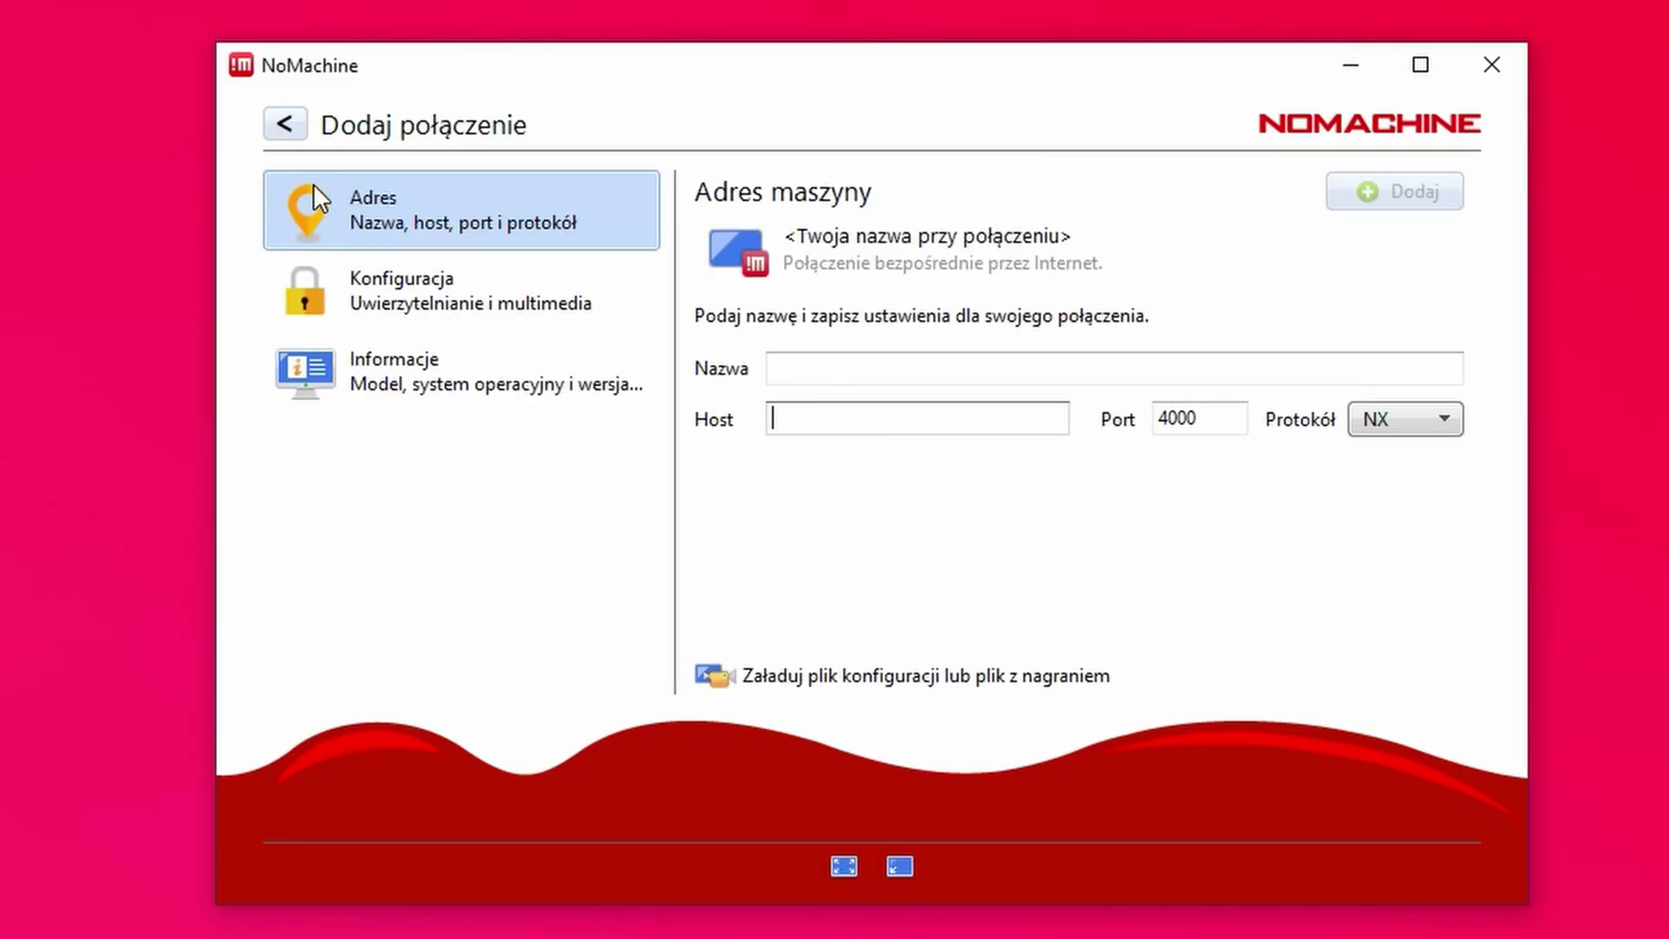
{"action": "left_click", "coordinate": [927, 373]}
{"action": "type", "text": "Hetzner"}
{"action": "left_click", "coordinate": [901, 426]}
{"action": "type", "text": "128.140.42.192"}
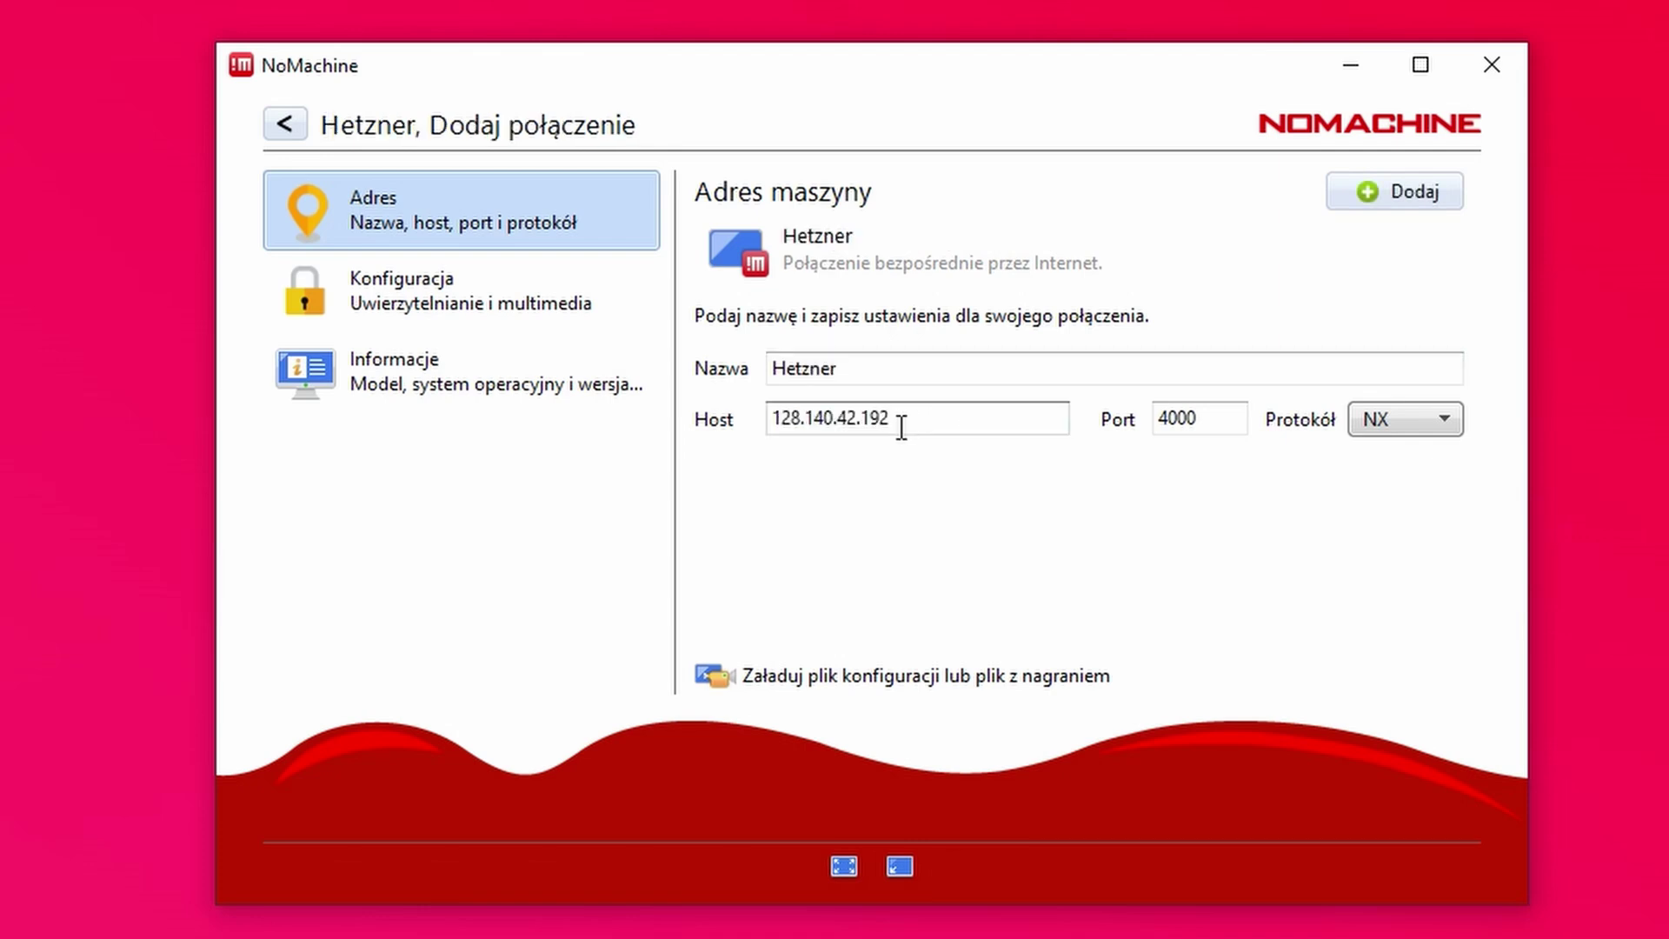
{"action": "key", "text": "Return"}
- Log in to the Hetzner connection as root and move the File System window aside
{"action": "double_click", "coordinate": [340, 295]}
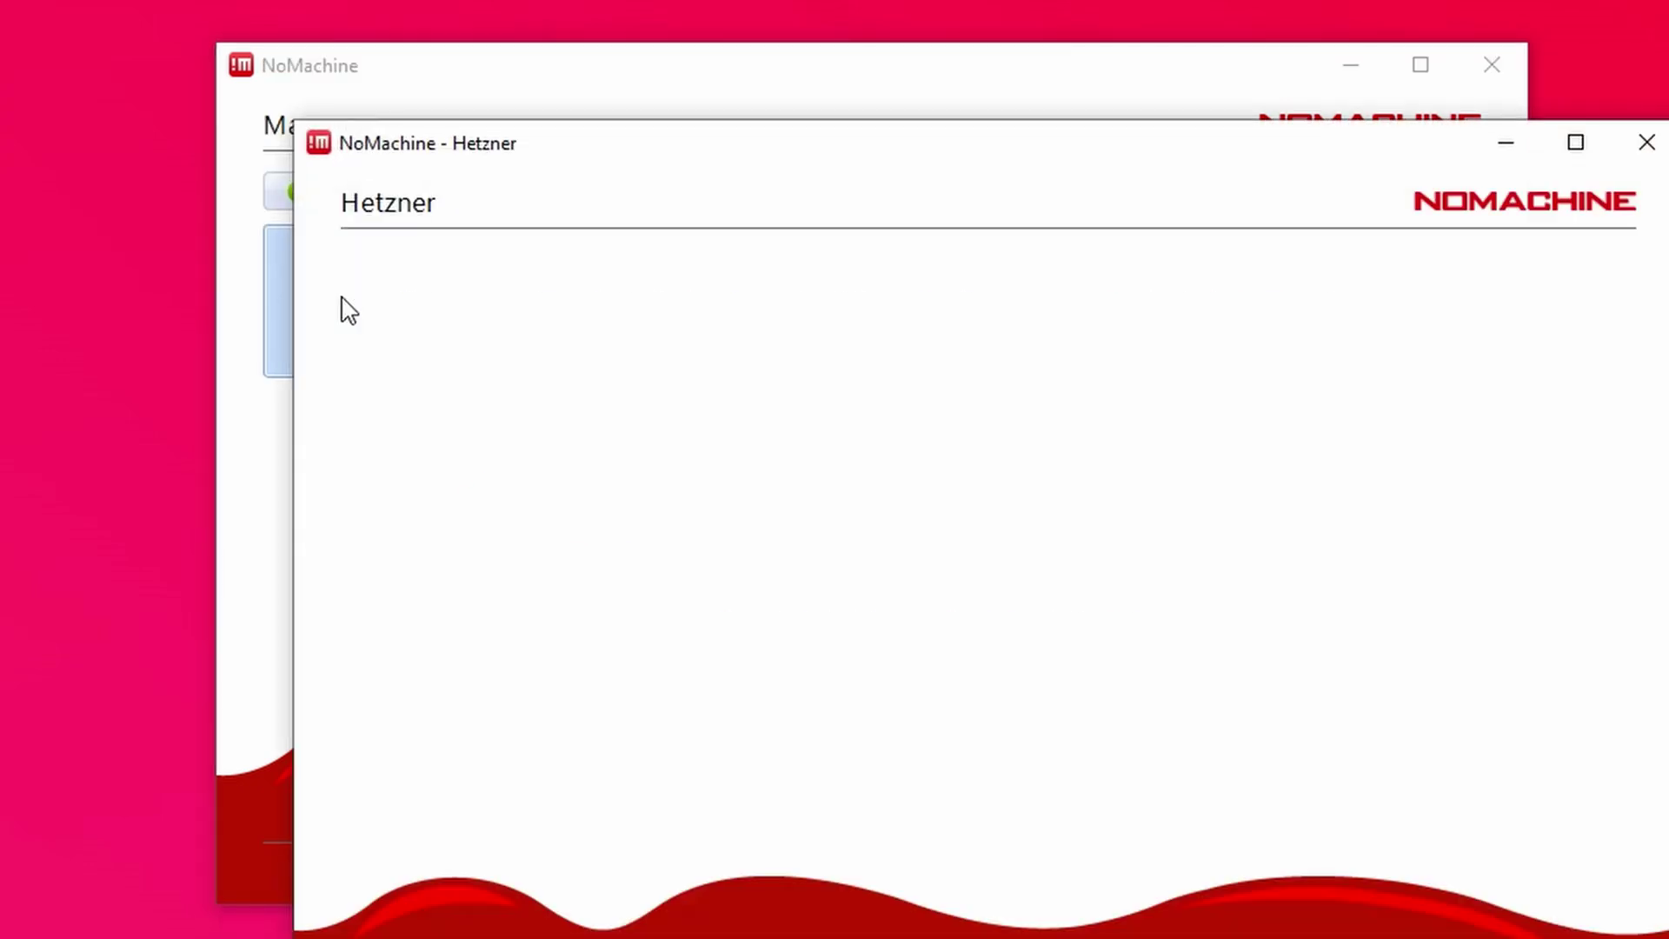
{"action": "type", "text": "root"}
{"action": "key", "text": "Tab"}
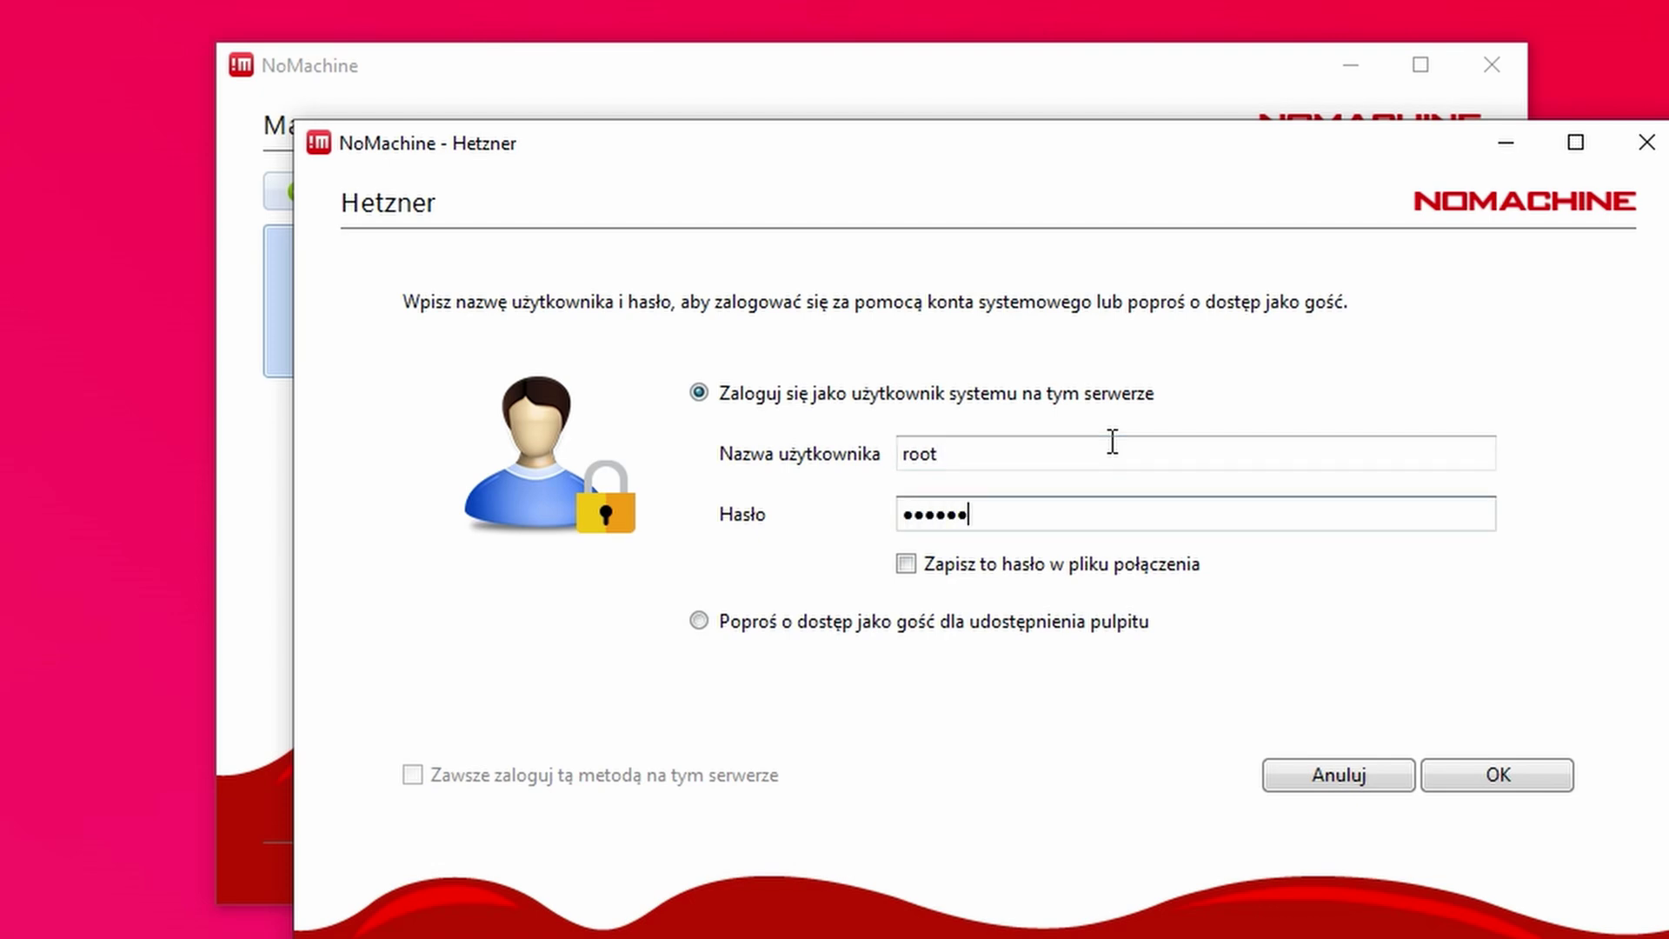
{"action": "key", "text": "Return"}
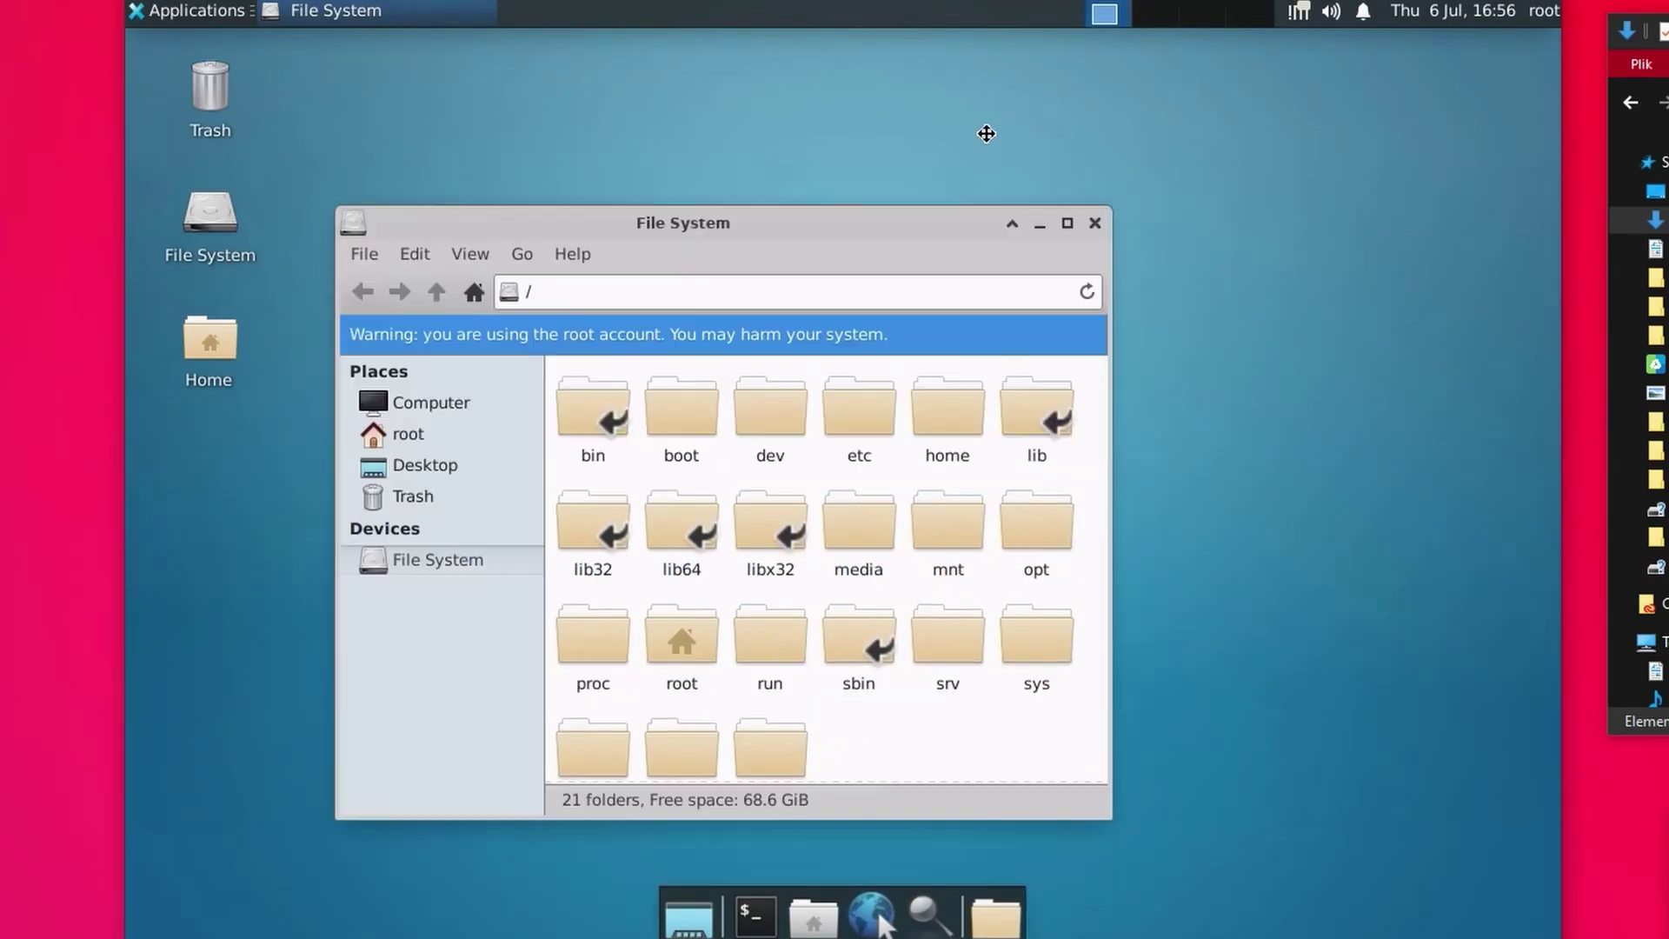
{"action": "left_click_drag", "start_coordinate": [985, 133], "coordinate": [436, 428]}
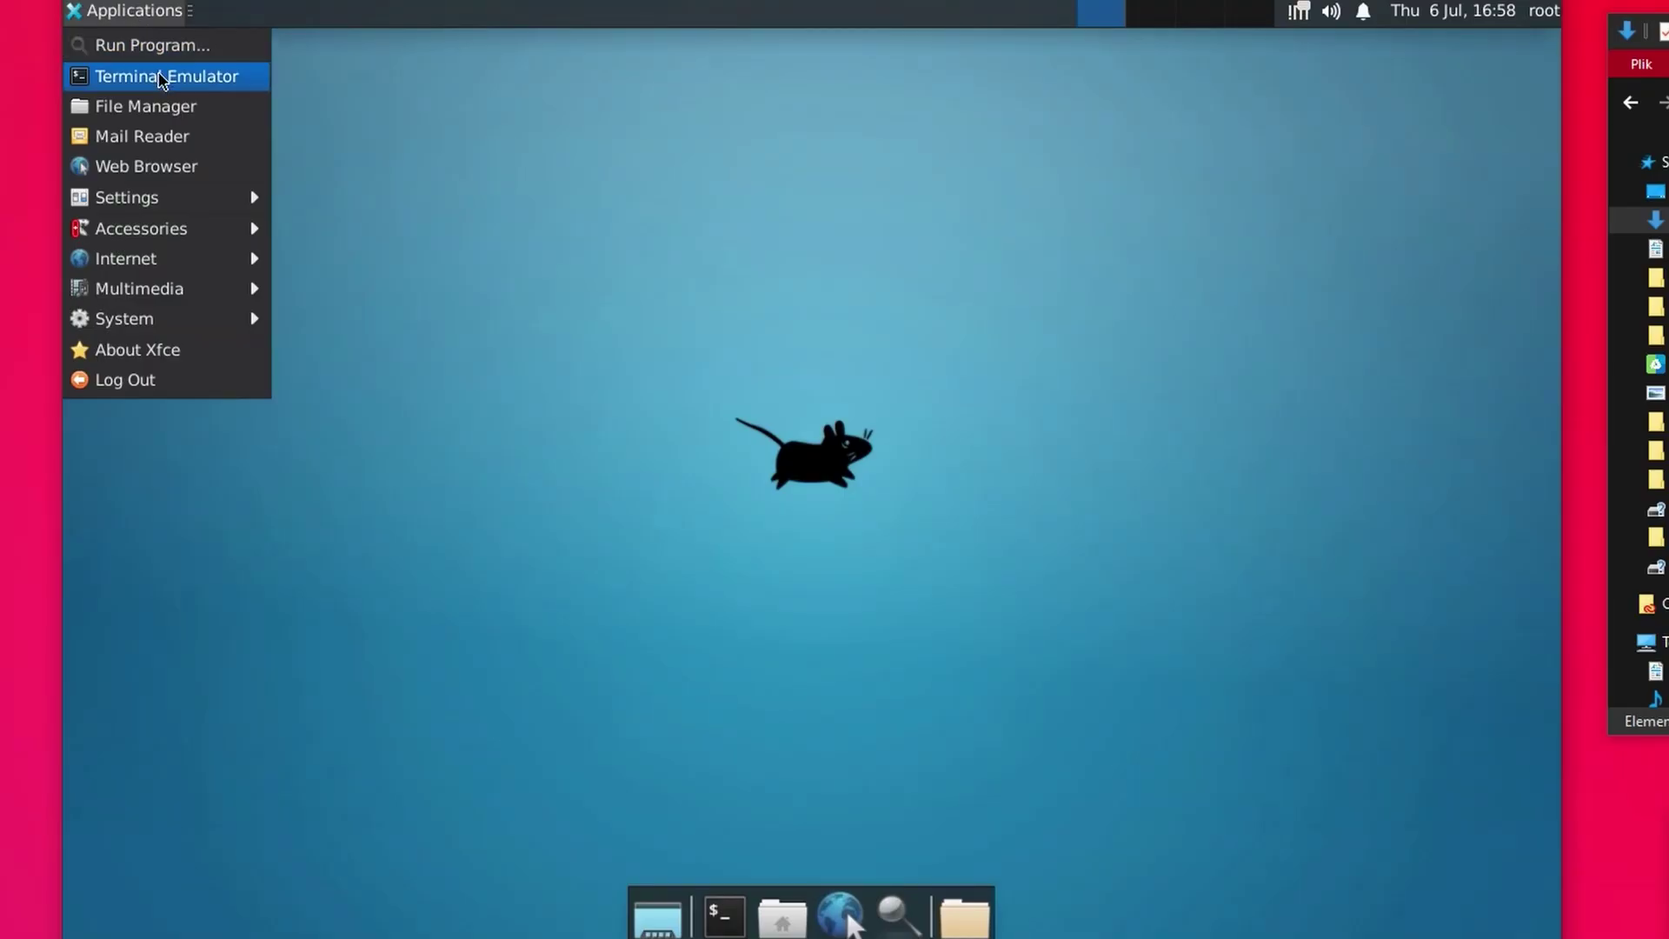
- Open a remote terminal and install Firefox with 'apt install firefox', answering Y
{"action": "left_click", "coordinate": [159, 78]}
{"action": "left_click_drag", "start_coordinate": [464, 59], "coordinate": [770, 197]}
{"action": "type", "text": "apt install firefox"}
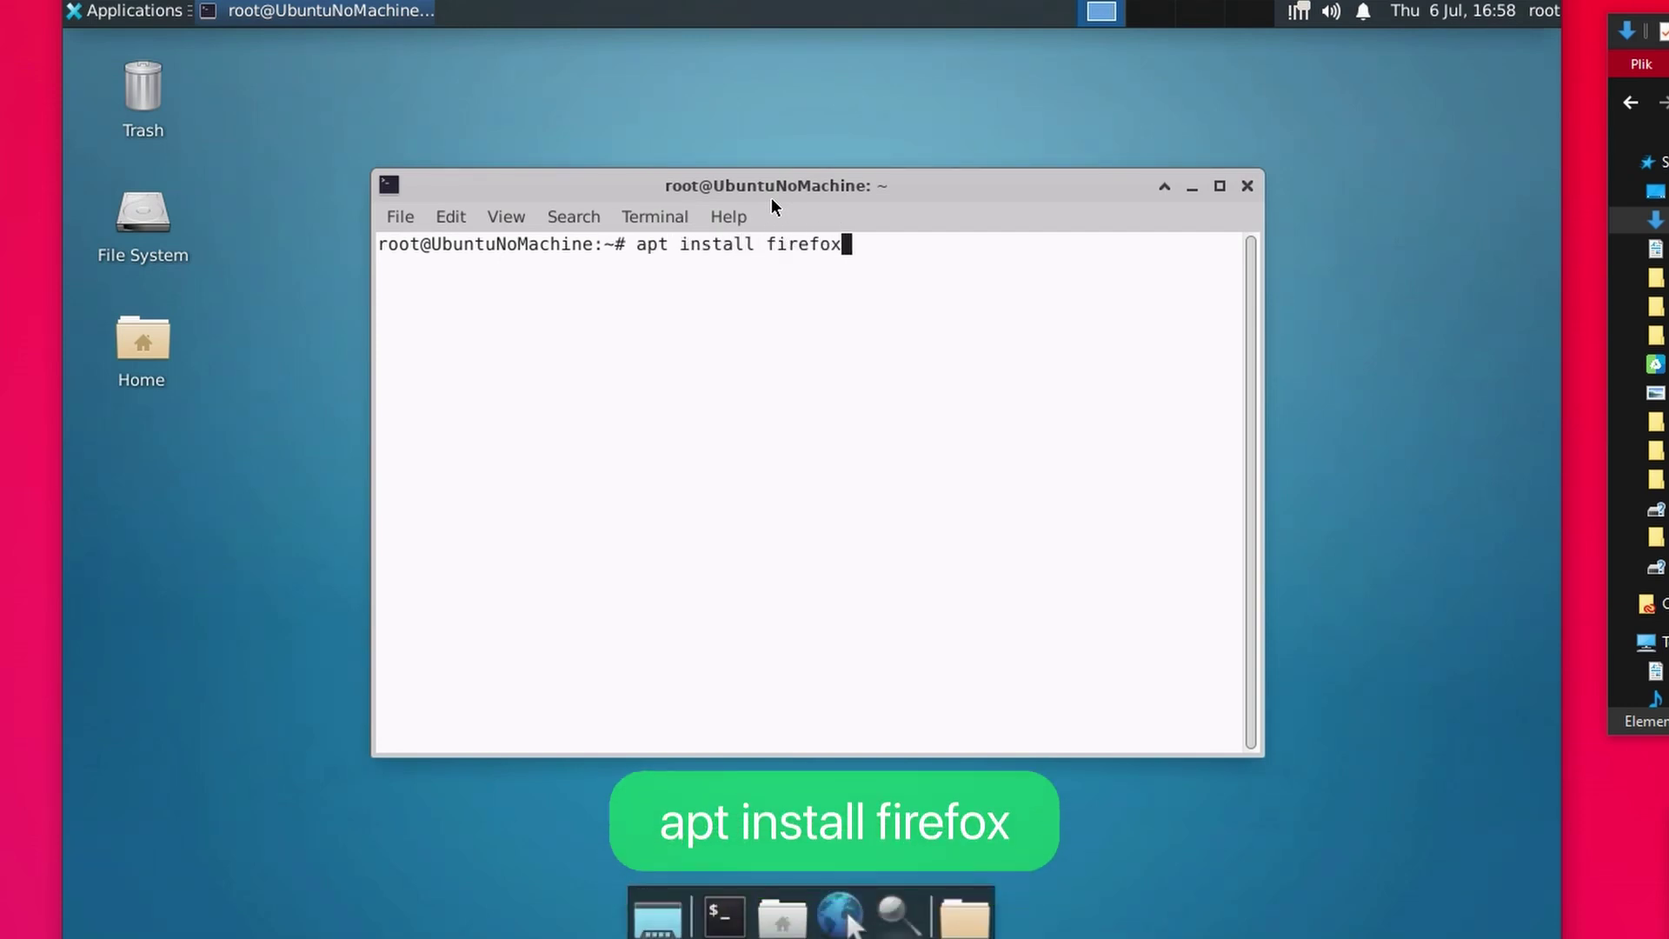
{"action": "key", "text": "Return"}
{"action": "type", "text": "Y"}
{"action": "key", "text": "Return"}
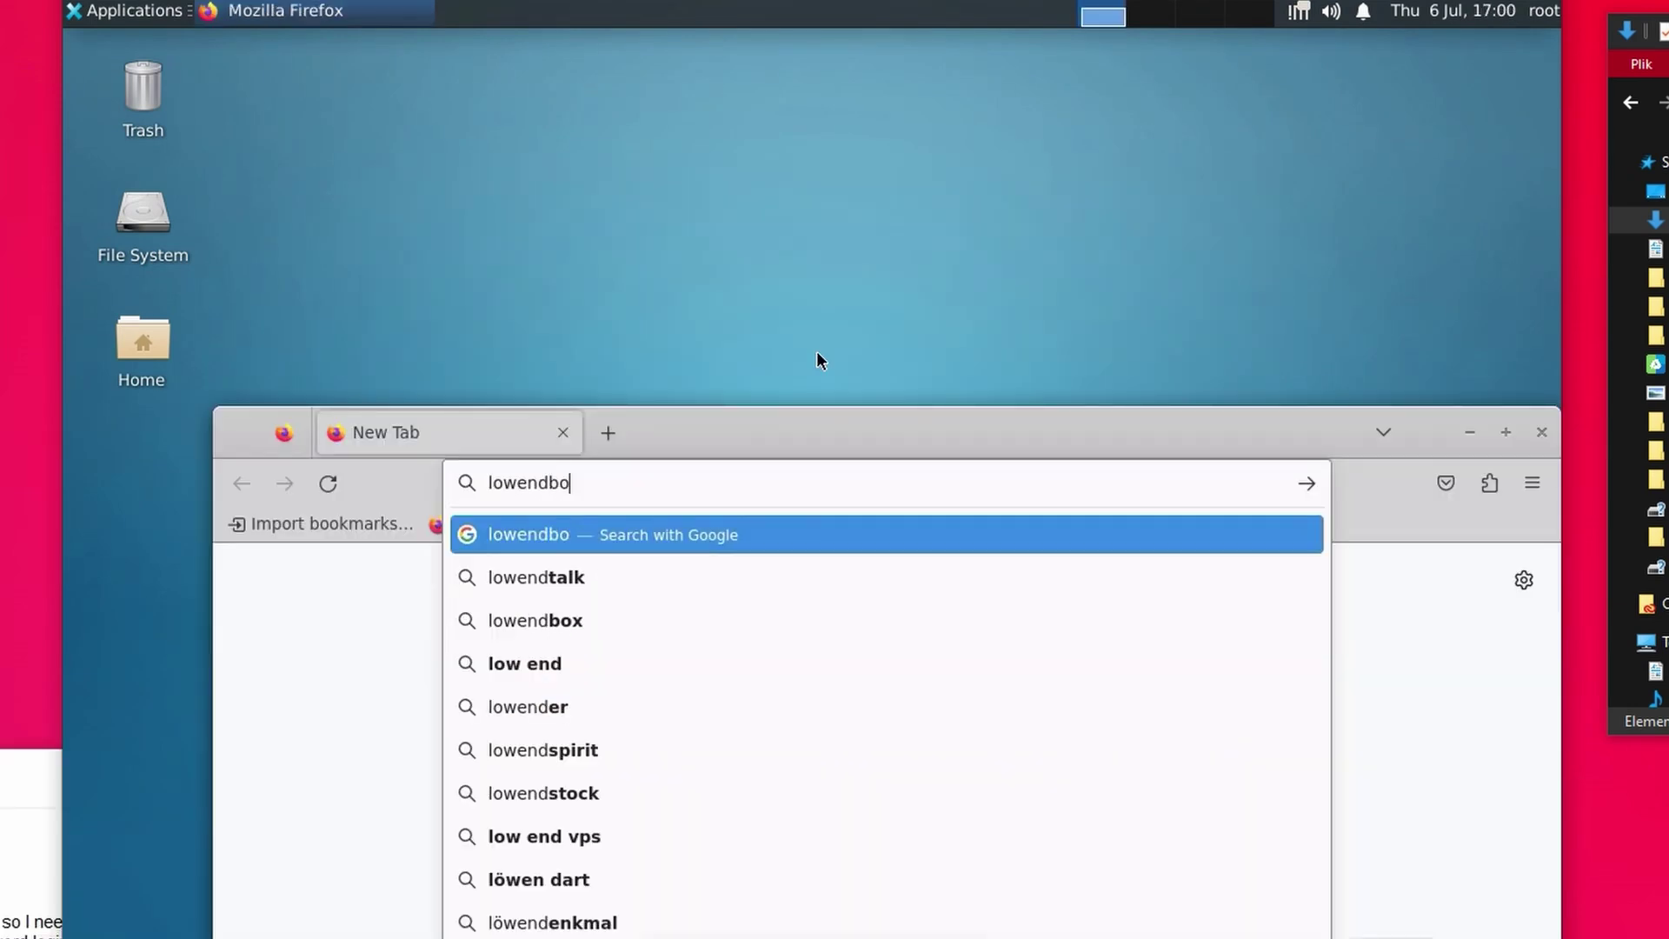
- Load lowendbox.com in Firefox, reposition the window and scroll through the page
{"action": "type", "text": "x.com"}
{"action": "key", "text": "Return"}
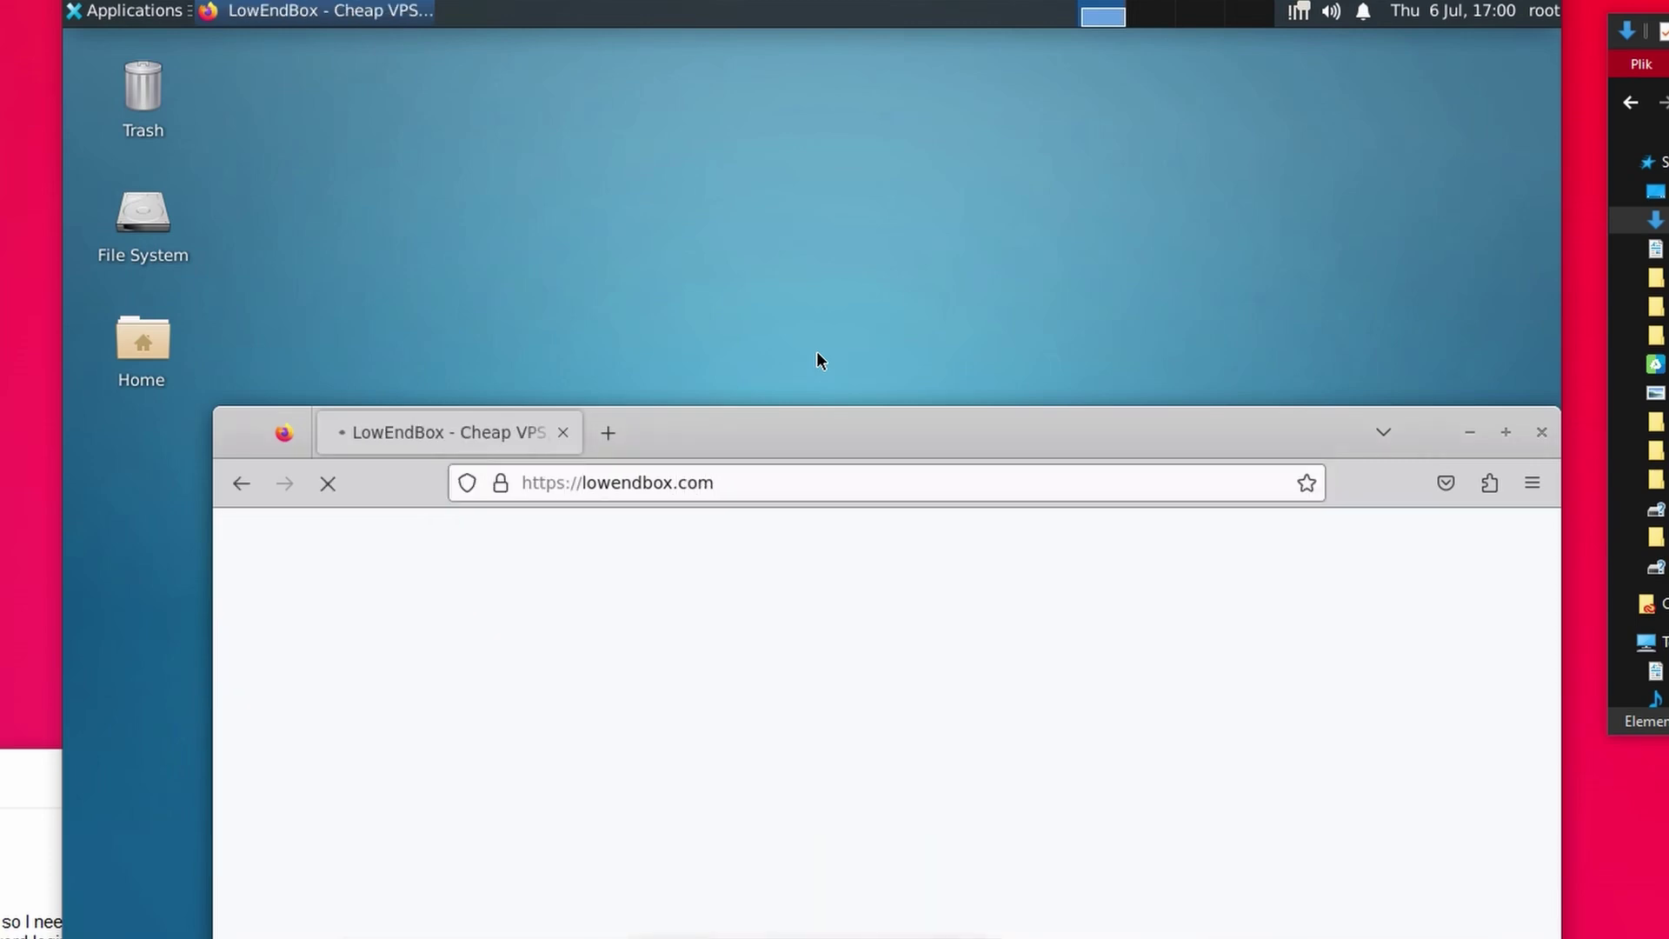
{"action": "left_click_drag", "start_coordinate": [630, 415], "coordinate": [559, 313]}
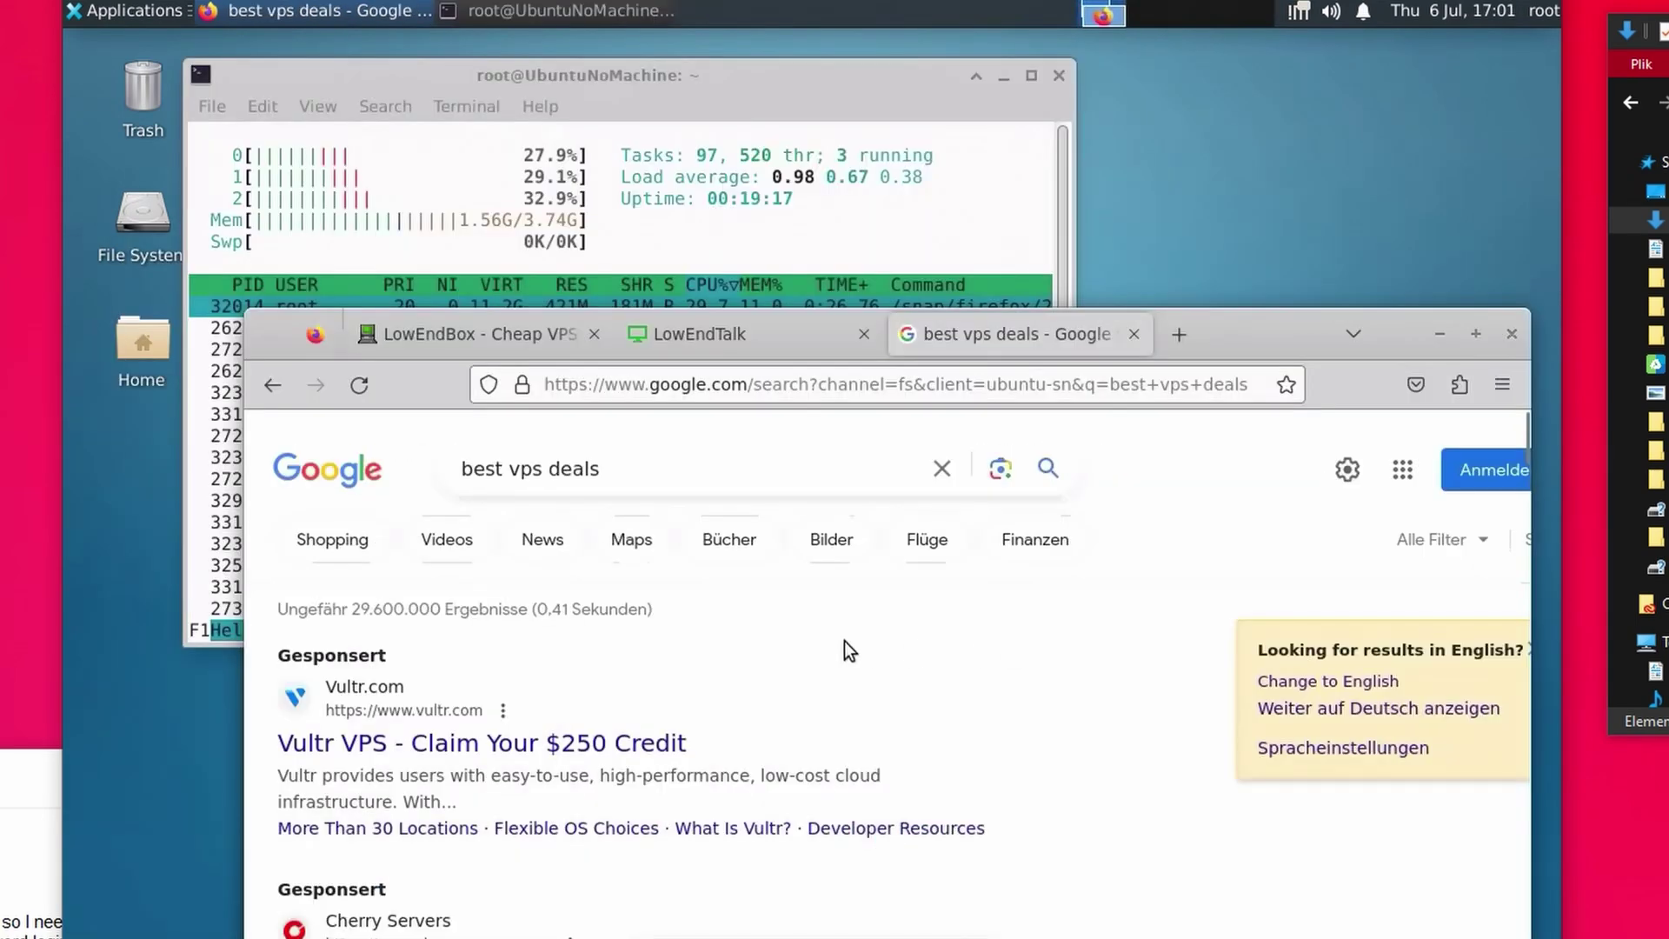
{"action": "scroll", "coordinate": [842, 640], "scroll_direction": "down", "scroll_amount": 5}
{"action": "scroll", "coordinate": [843, 640], "scroll_direction": "down", "scroll_amount": 5}
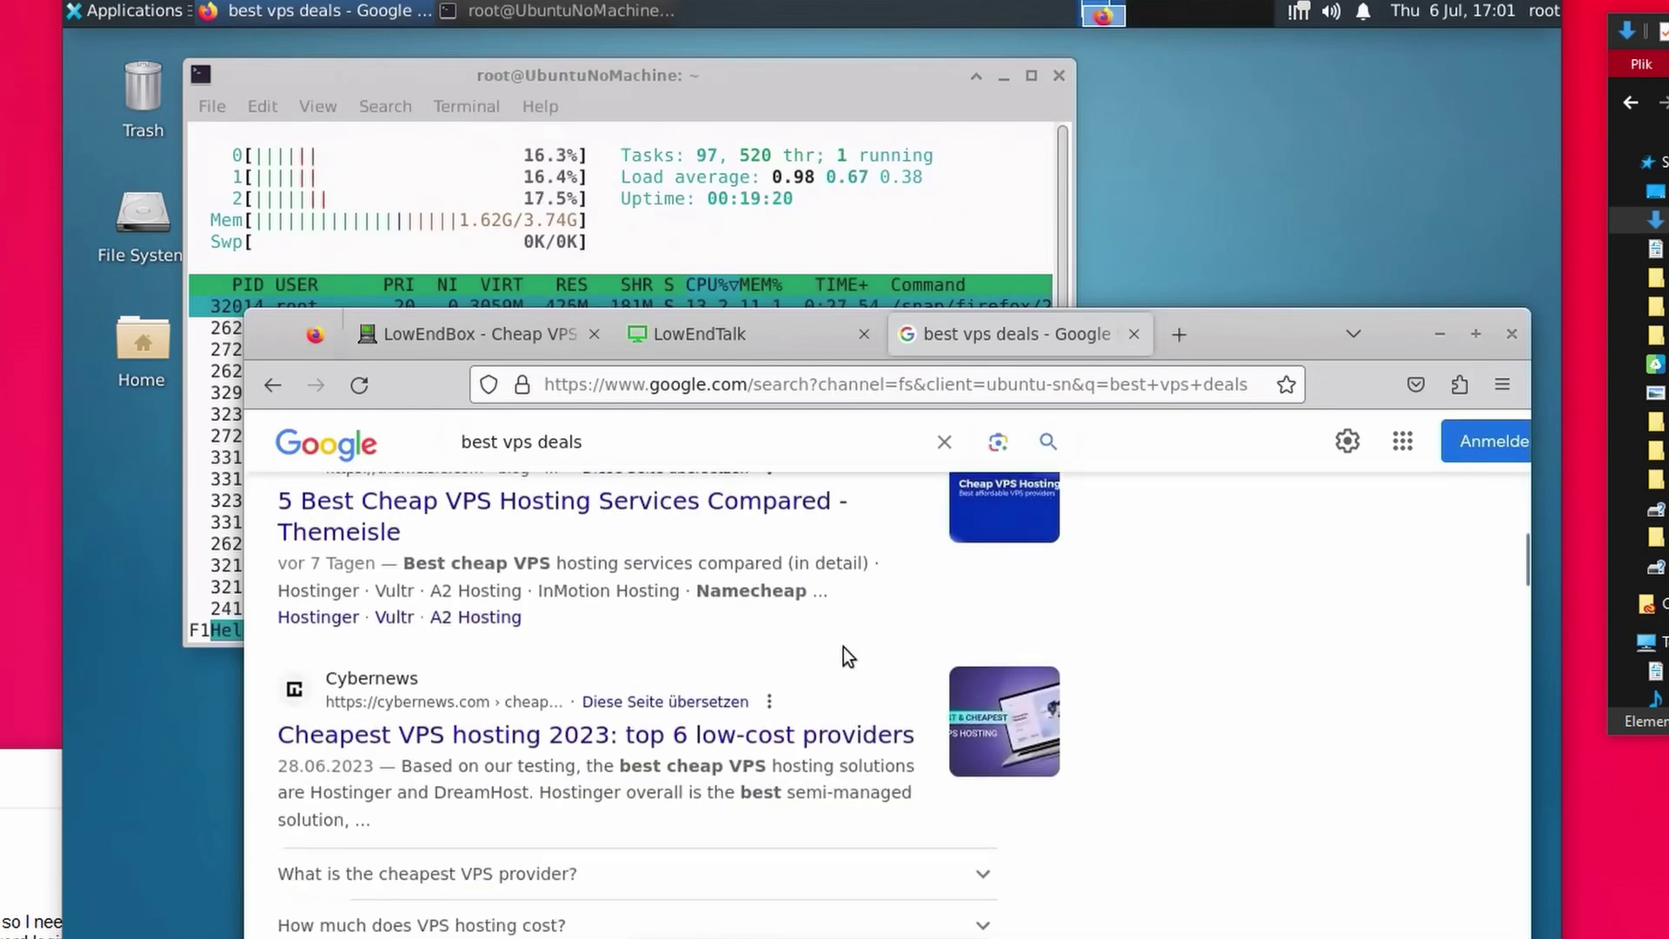
{"action": "scroll", "coordinate": [843, 647], "scroll_direction": "up", "scroll_amount": 10}
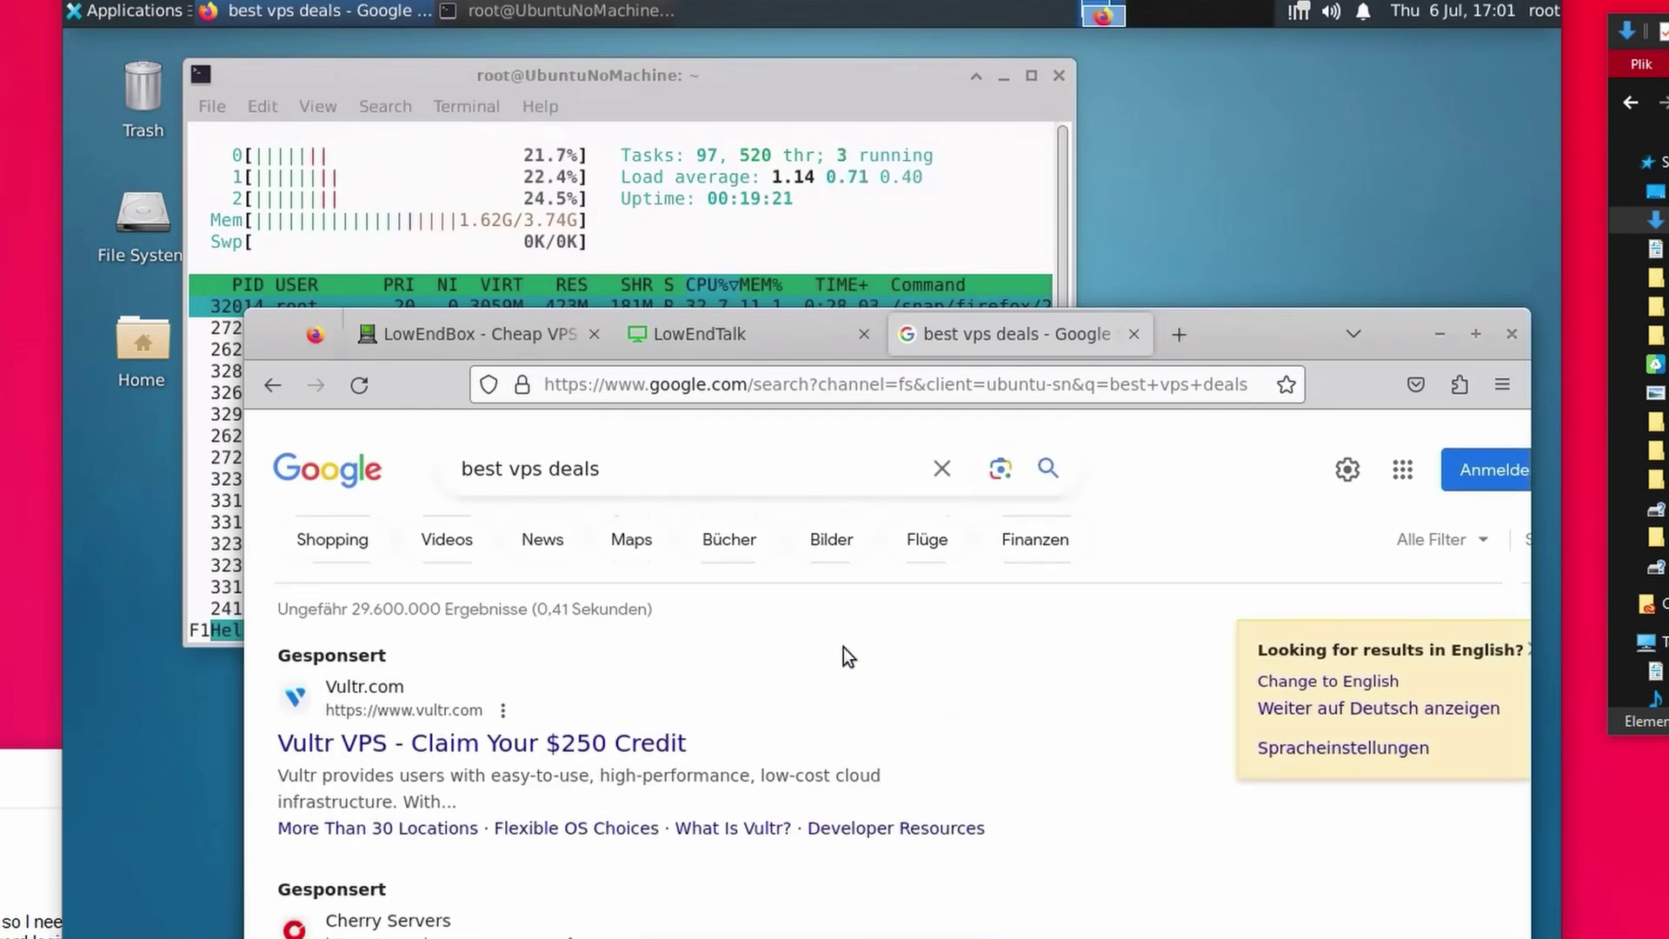
- Browse the LowEndBox, LowEndTalk and Google 'best vps deals' tabs, then type df in the terminal
{"action": "left_click", "coordinate": [451, 341]}
{"action": "left_click", "coordinate": [686, 334]}
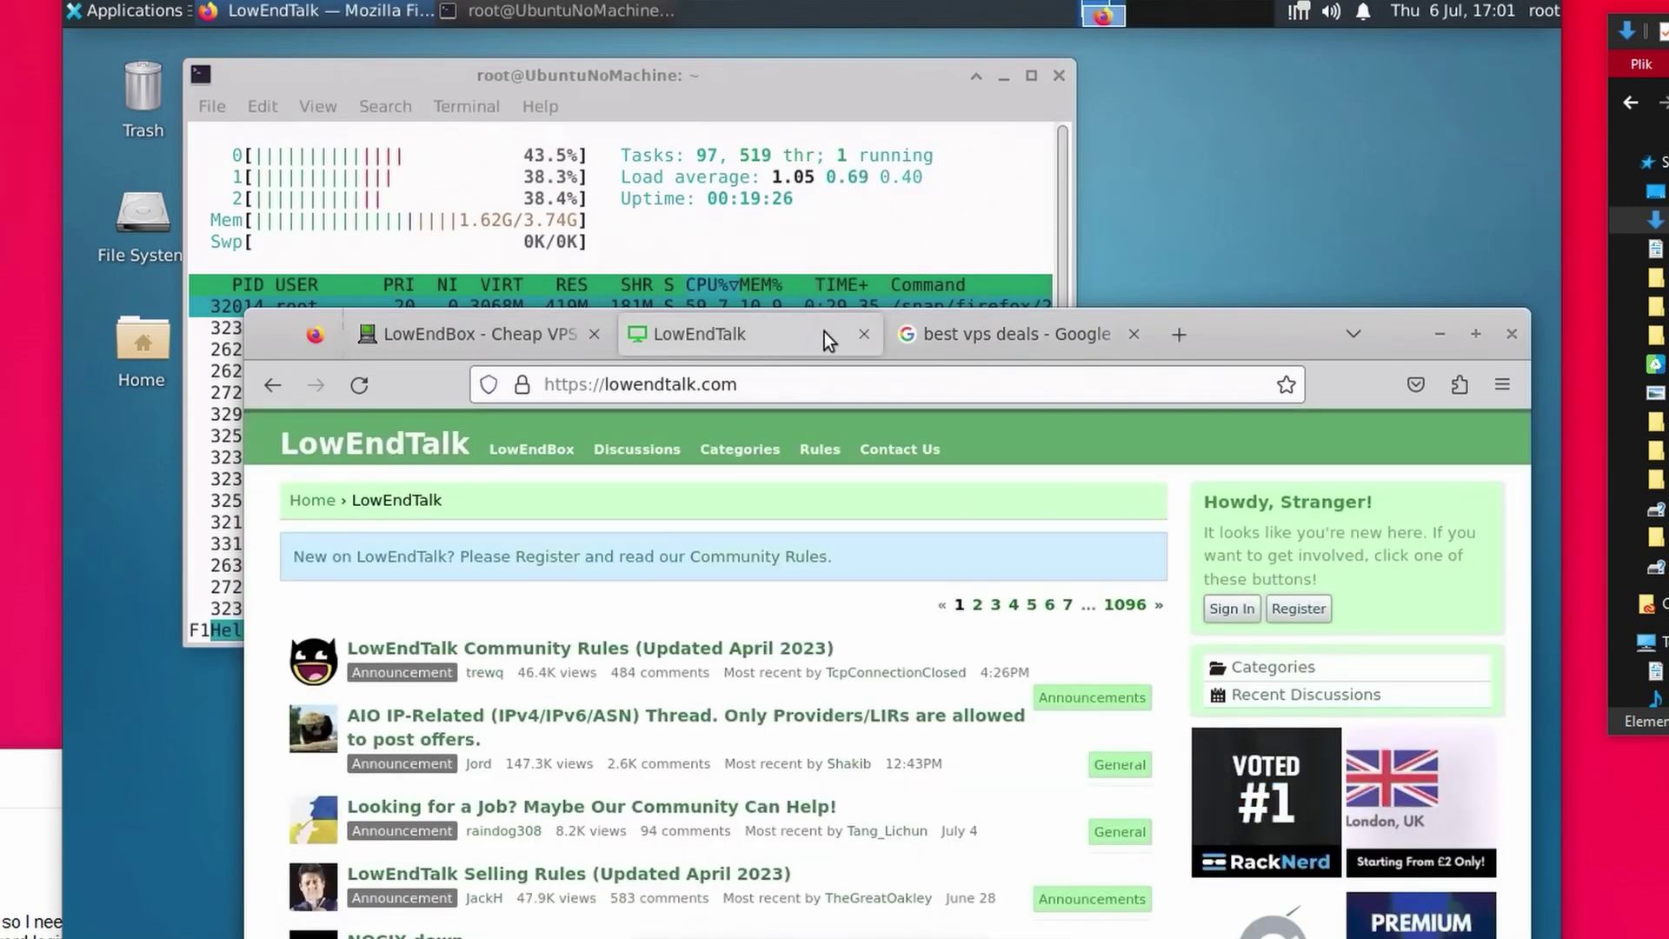
{"action": "left_click", "coordinate": [973, 329]}
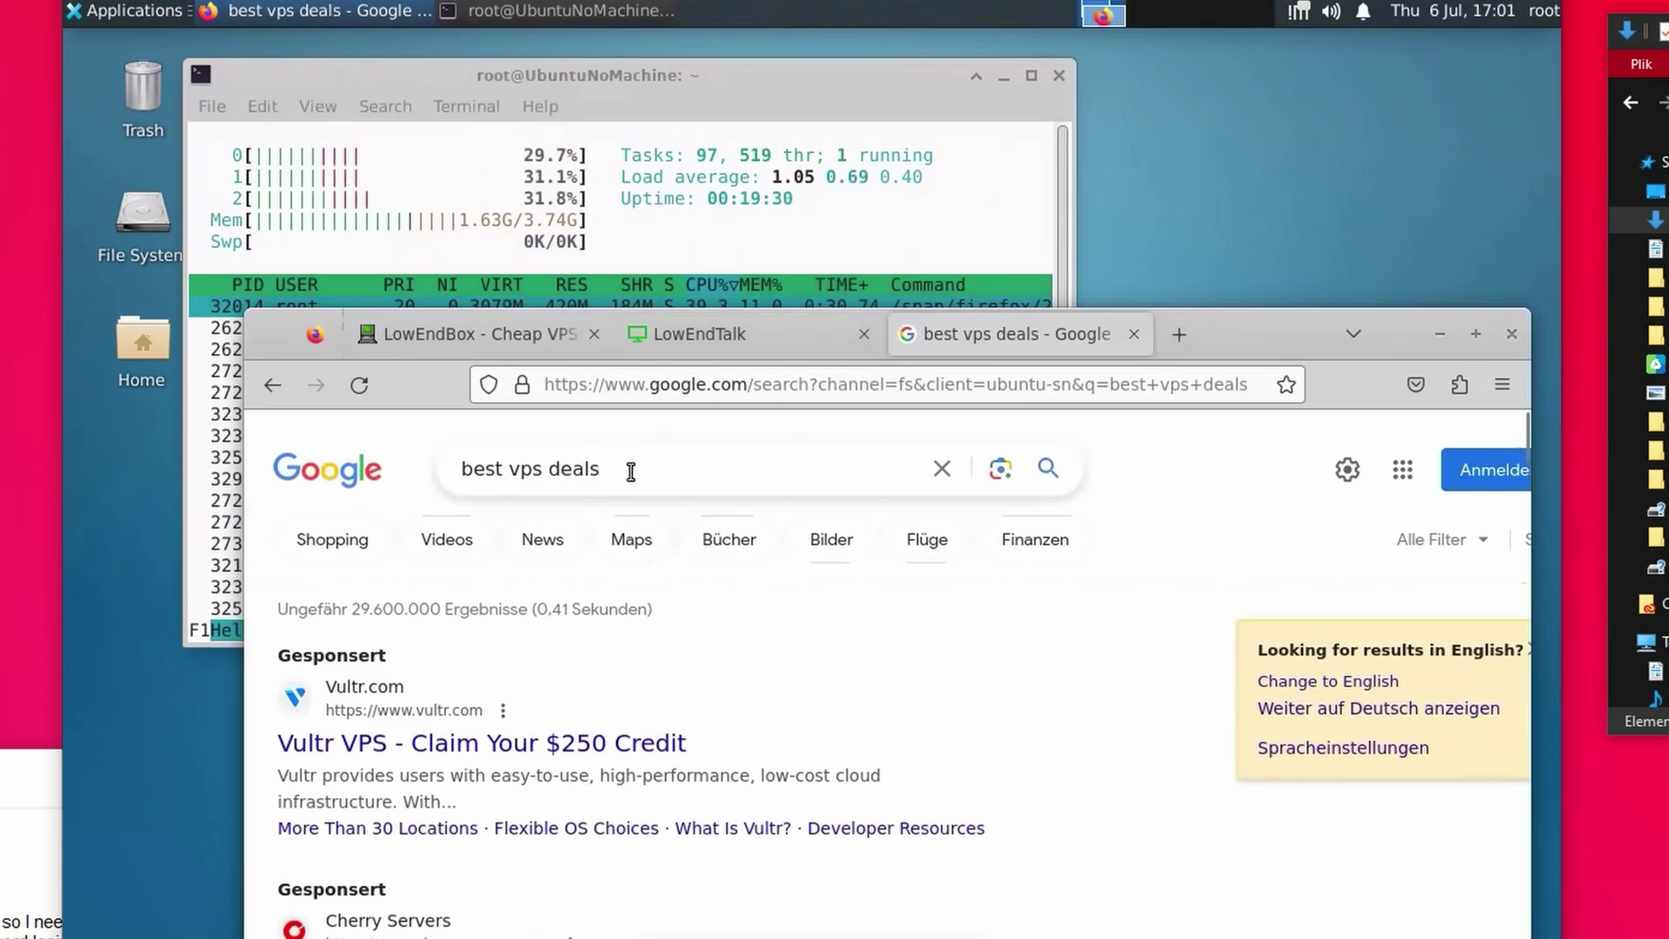
{"action": "left_click_drag", "start_coordinate": [1250, 384], "coordinate": [1210, 358]}
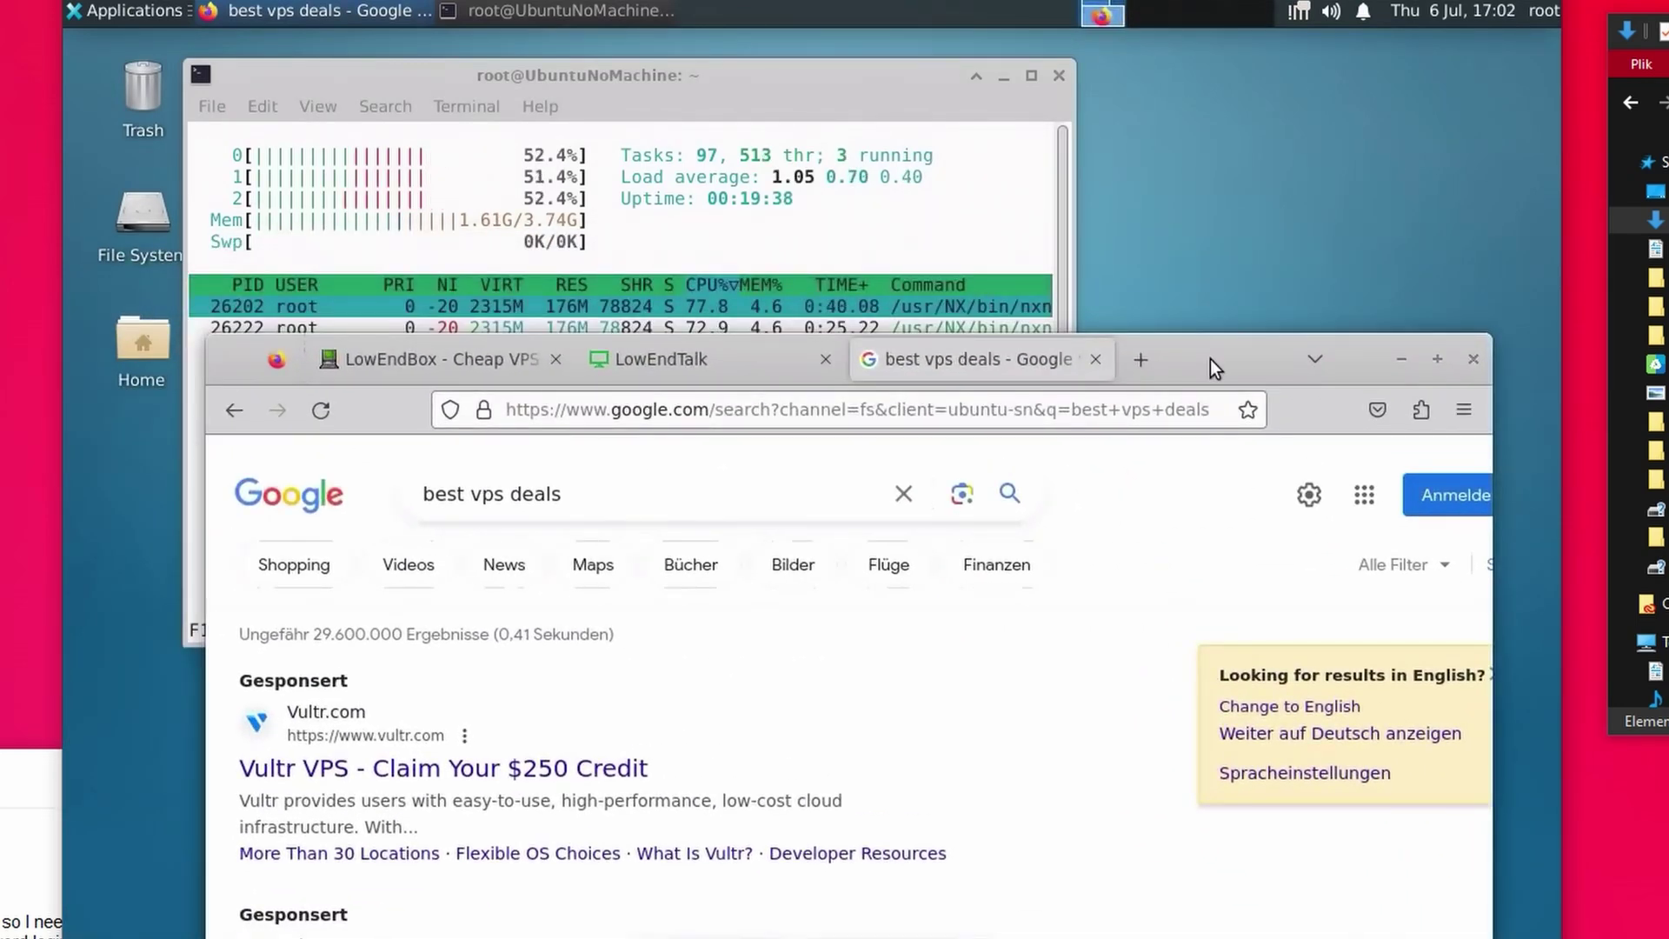
{"action": "type", "text": "df -H"}
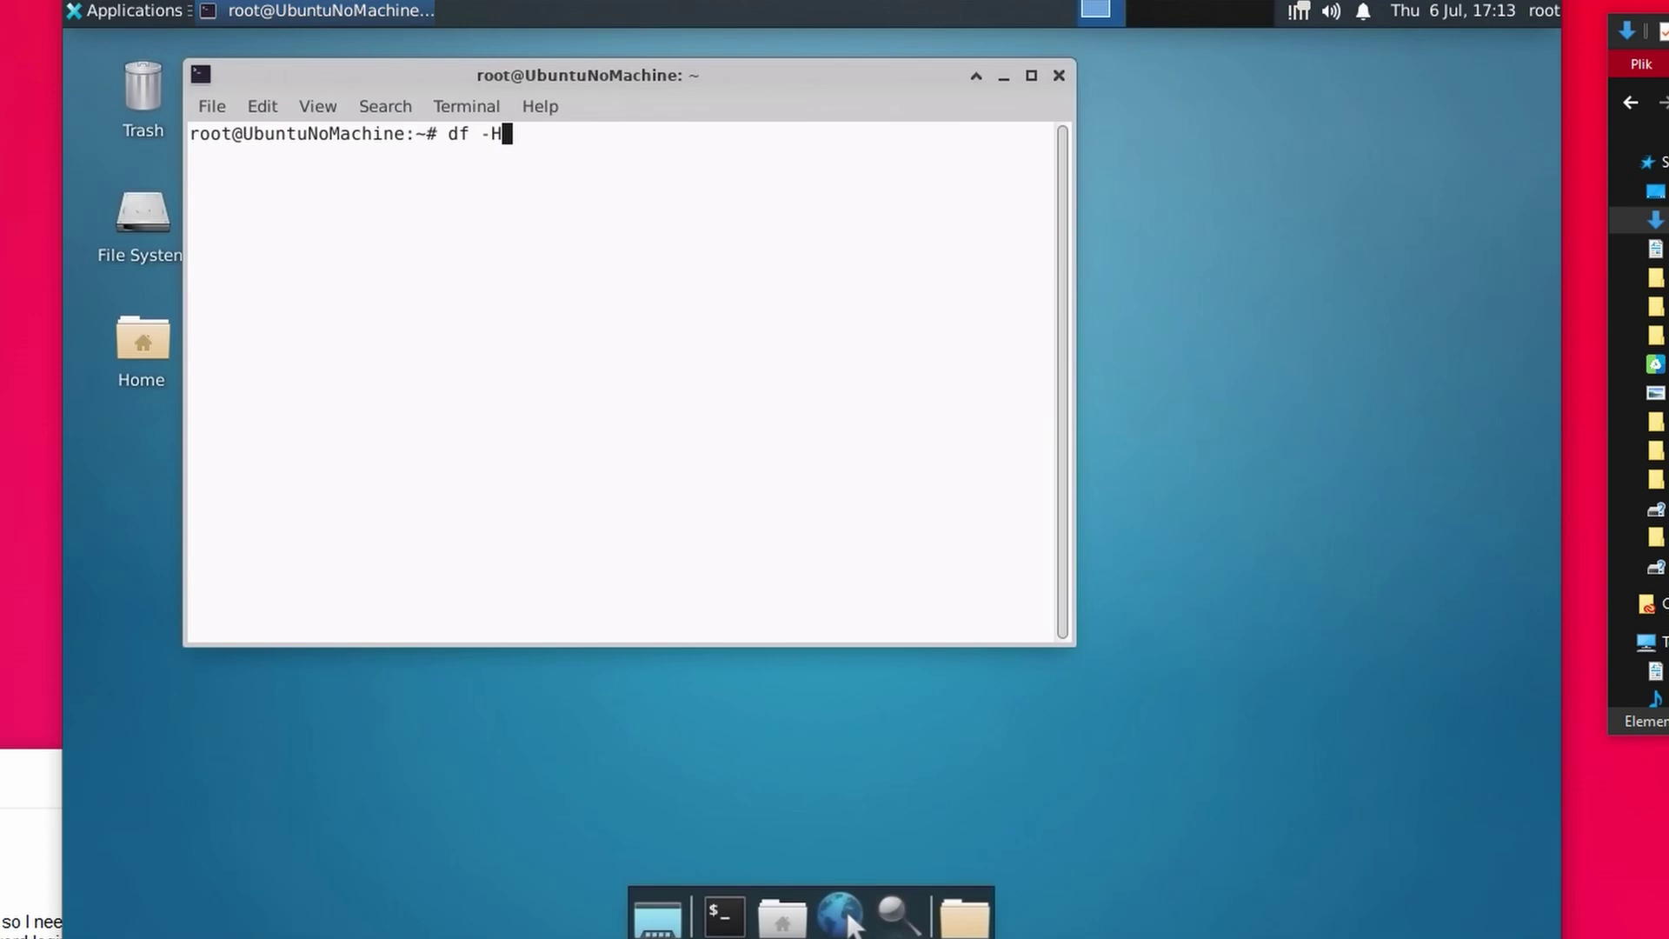
- Run 'df -H' to list the server's disk usage in human-readable sizes
{"action": "key", "text": "Return"}
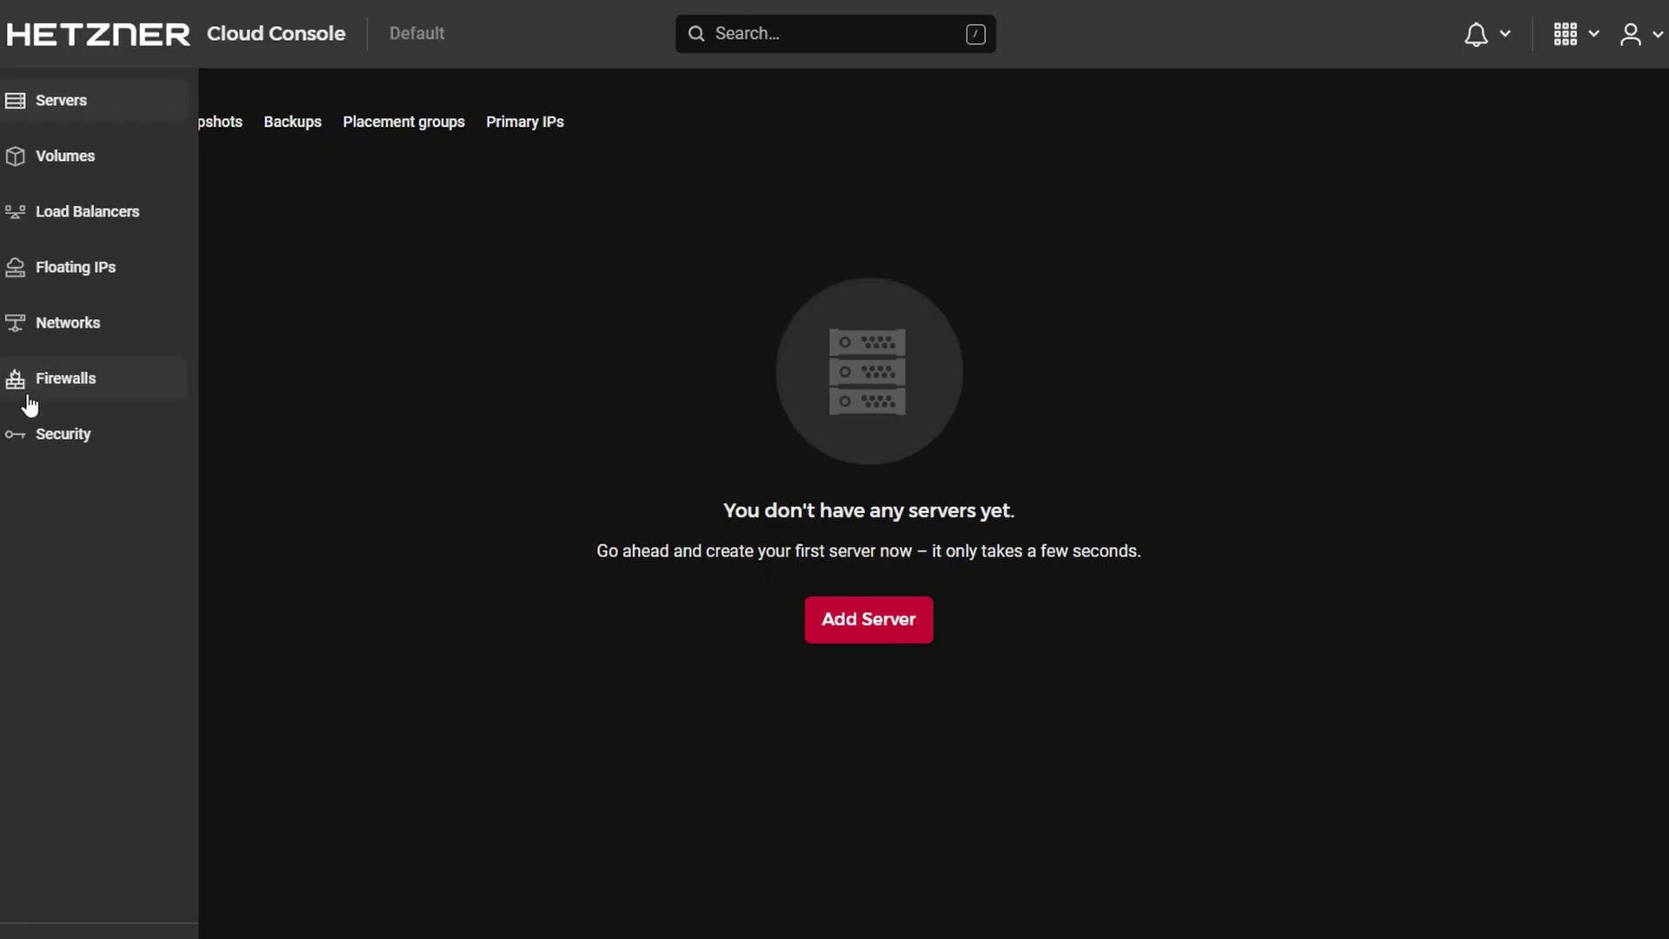
- Start a new firewall and name its first inbound rule 'Allow your IP'
{"action": "left_click", "coordinate": [73, 391]}
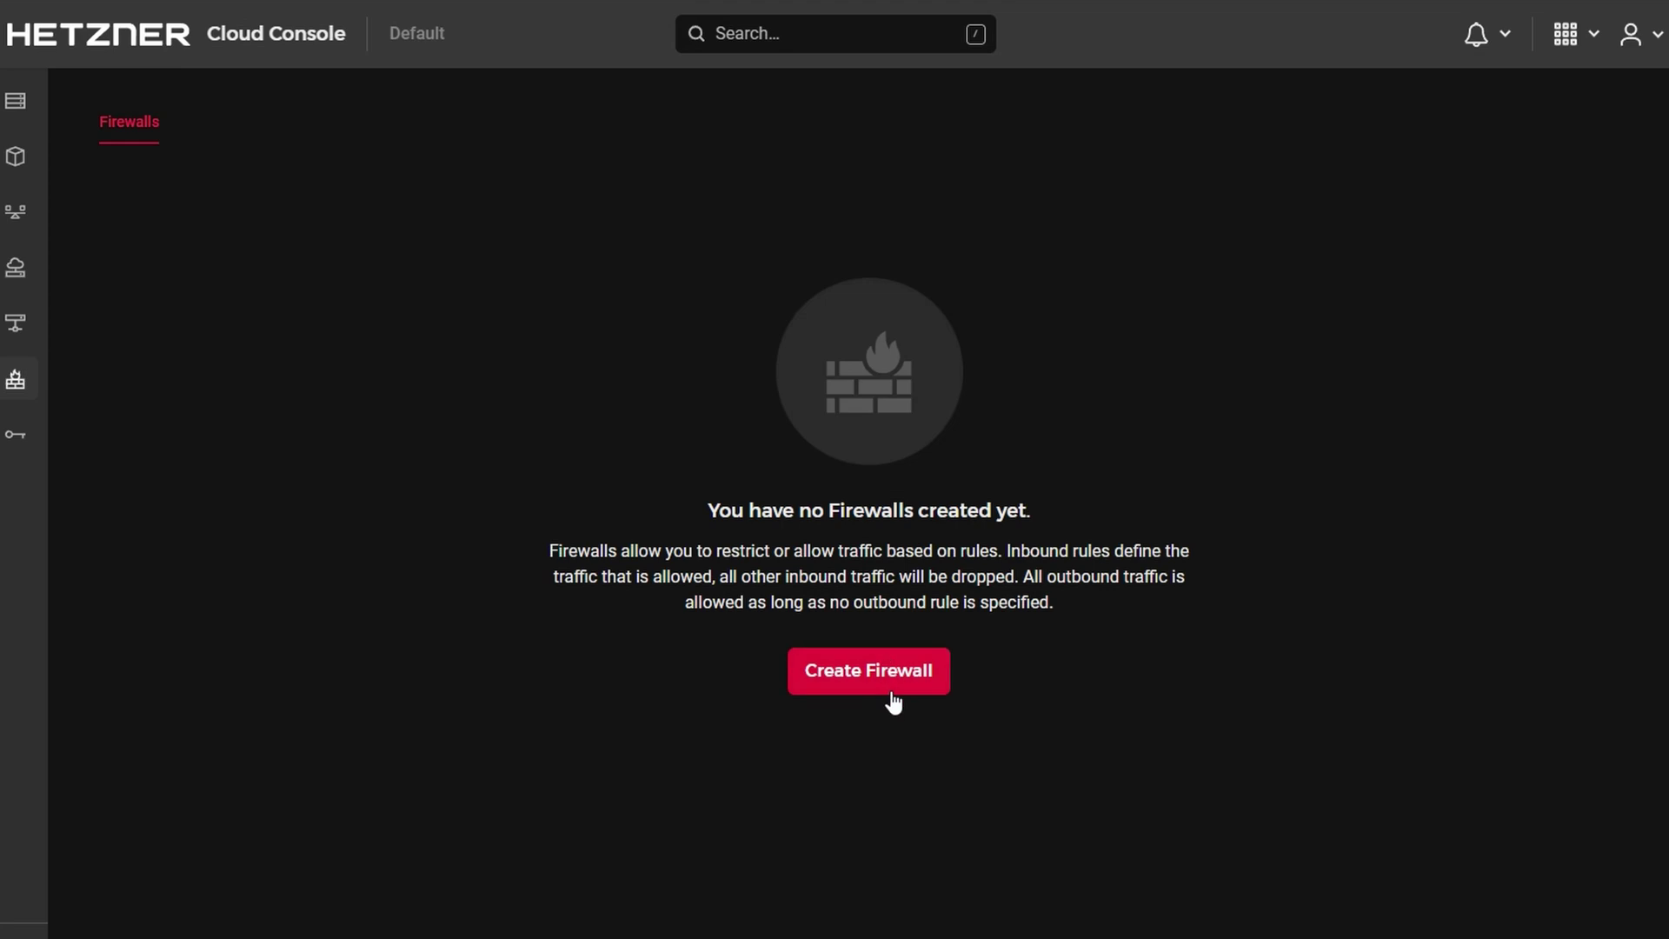
{"action": "left_click", "coordinate": [888, 683]}
{"action": "type", "text": "ow your IP"}
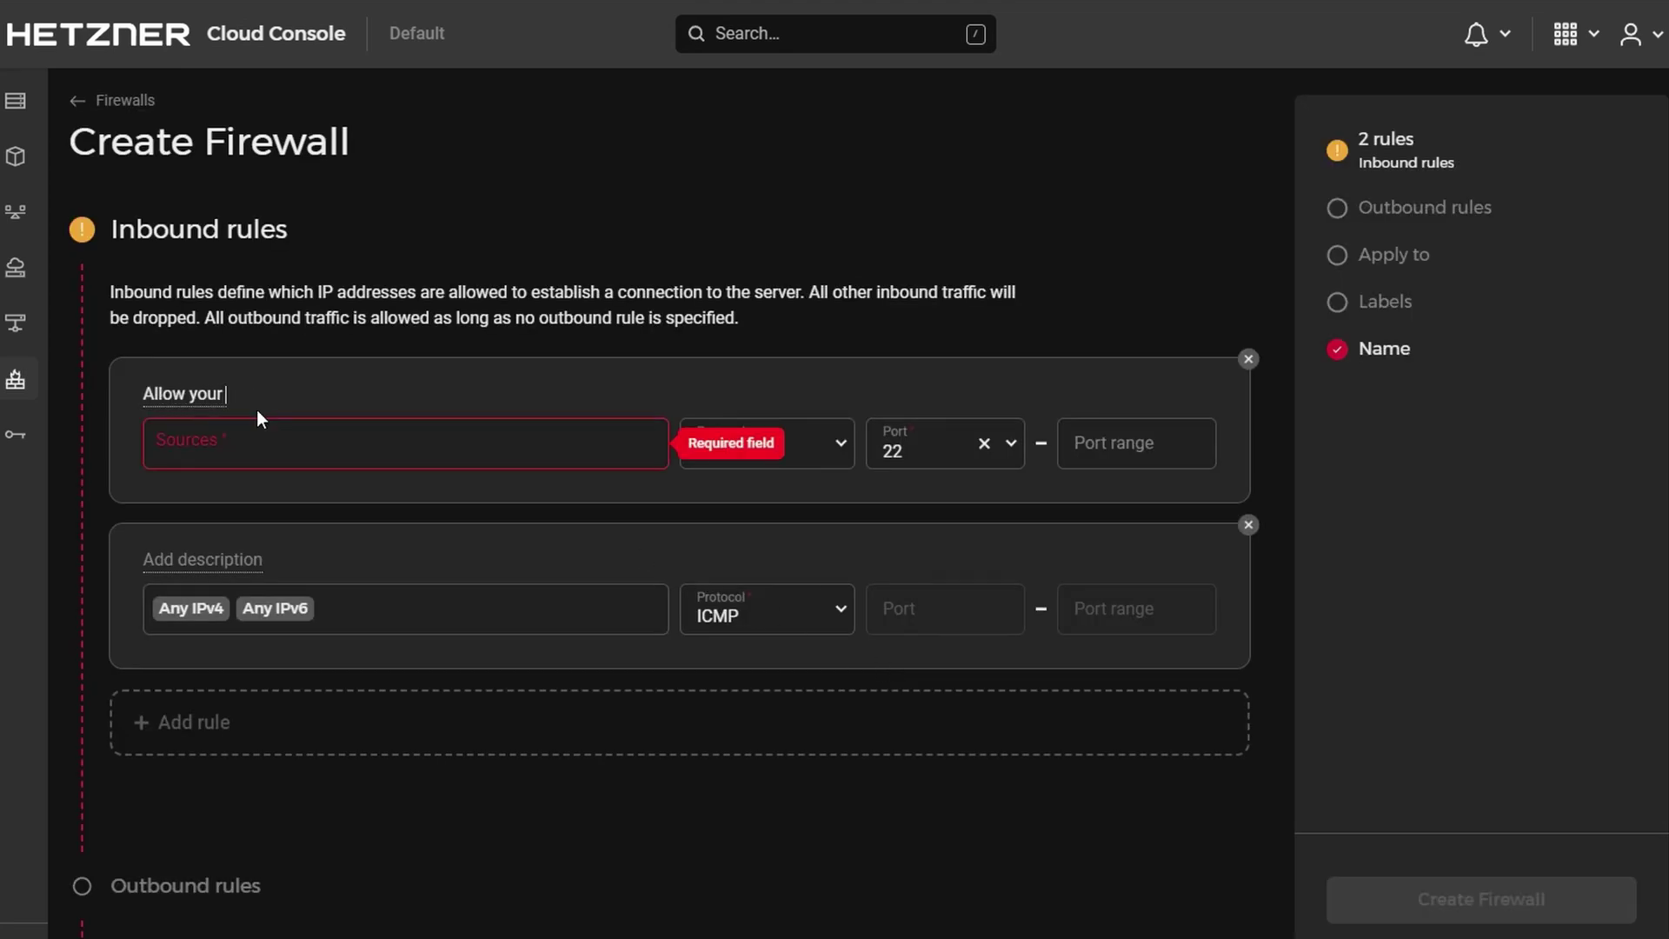
- Paste your own IP address as the rule's source, keeping TCP port 22
{"action": "left_click", "coordinate": [239, 441]}
{"action": "type", "text": "89.64.56.184"}
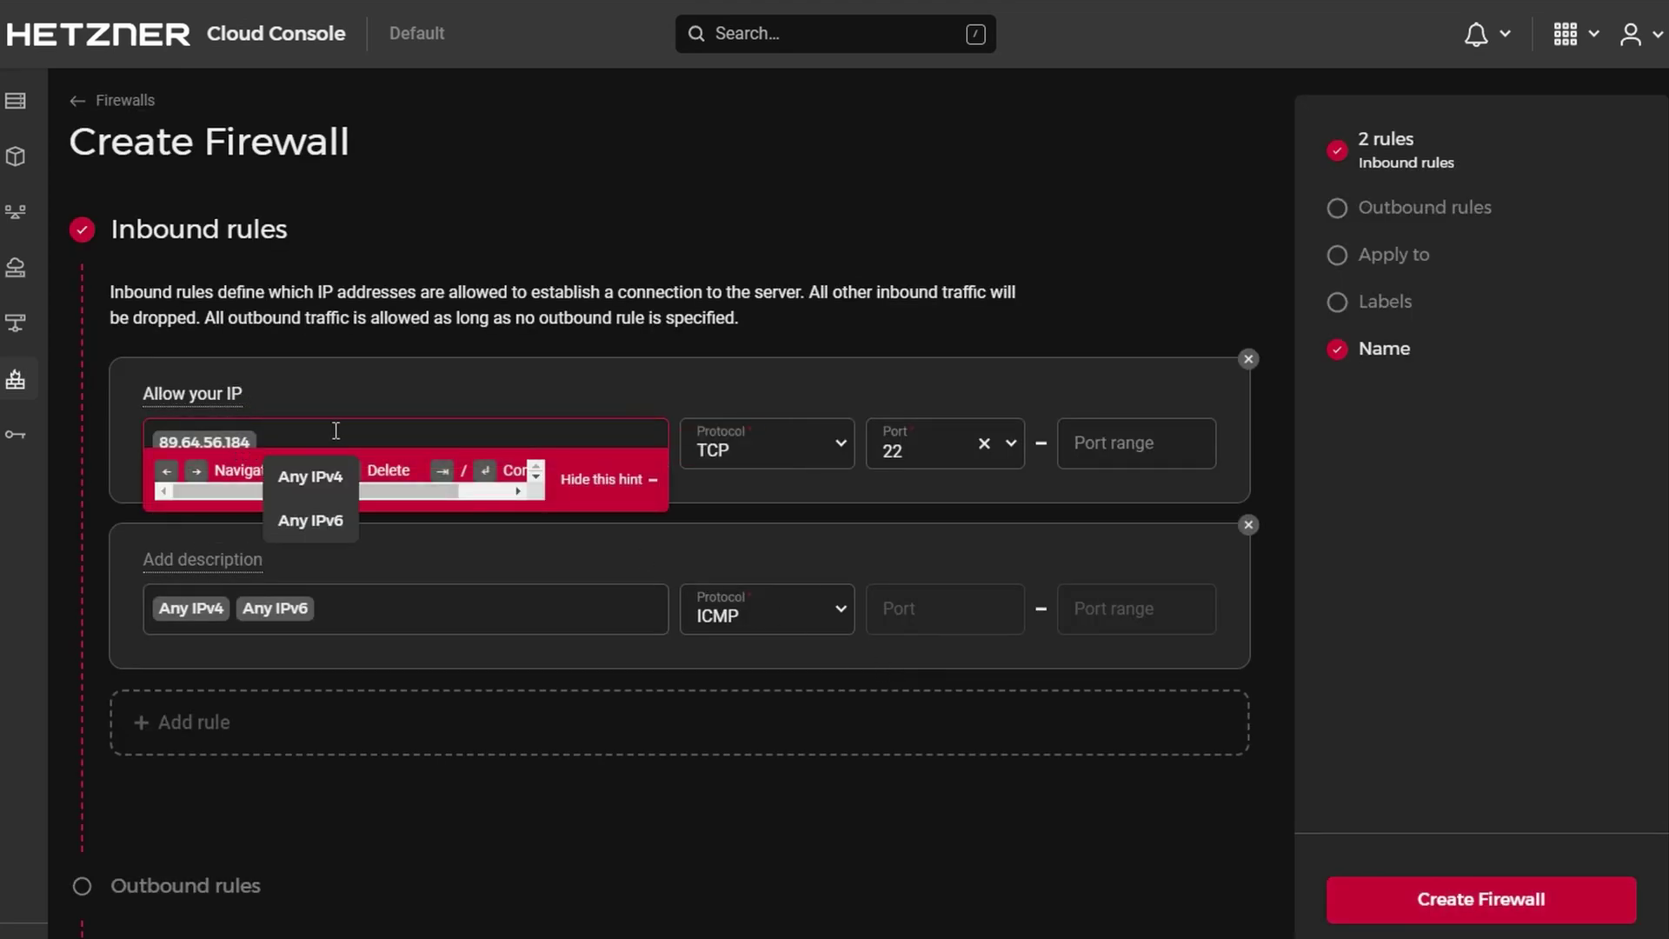
{"action": "left_click", "coordinate": [453, 381]}
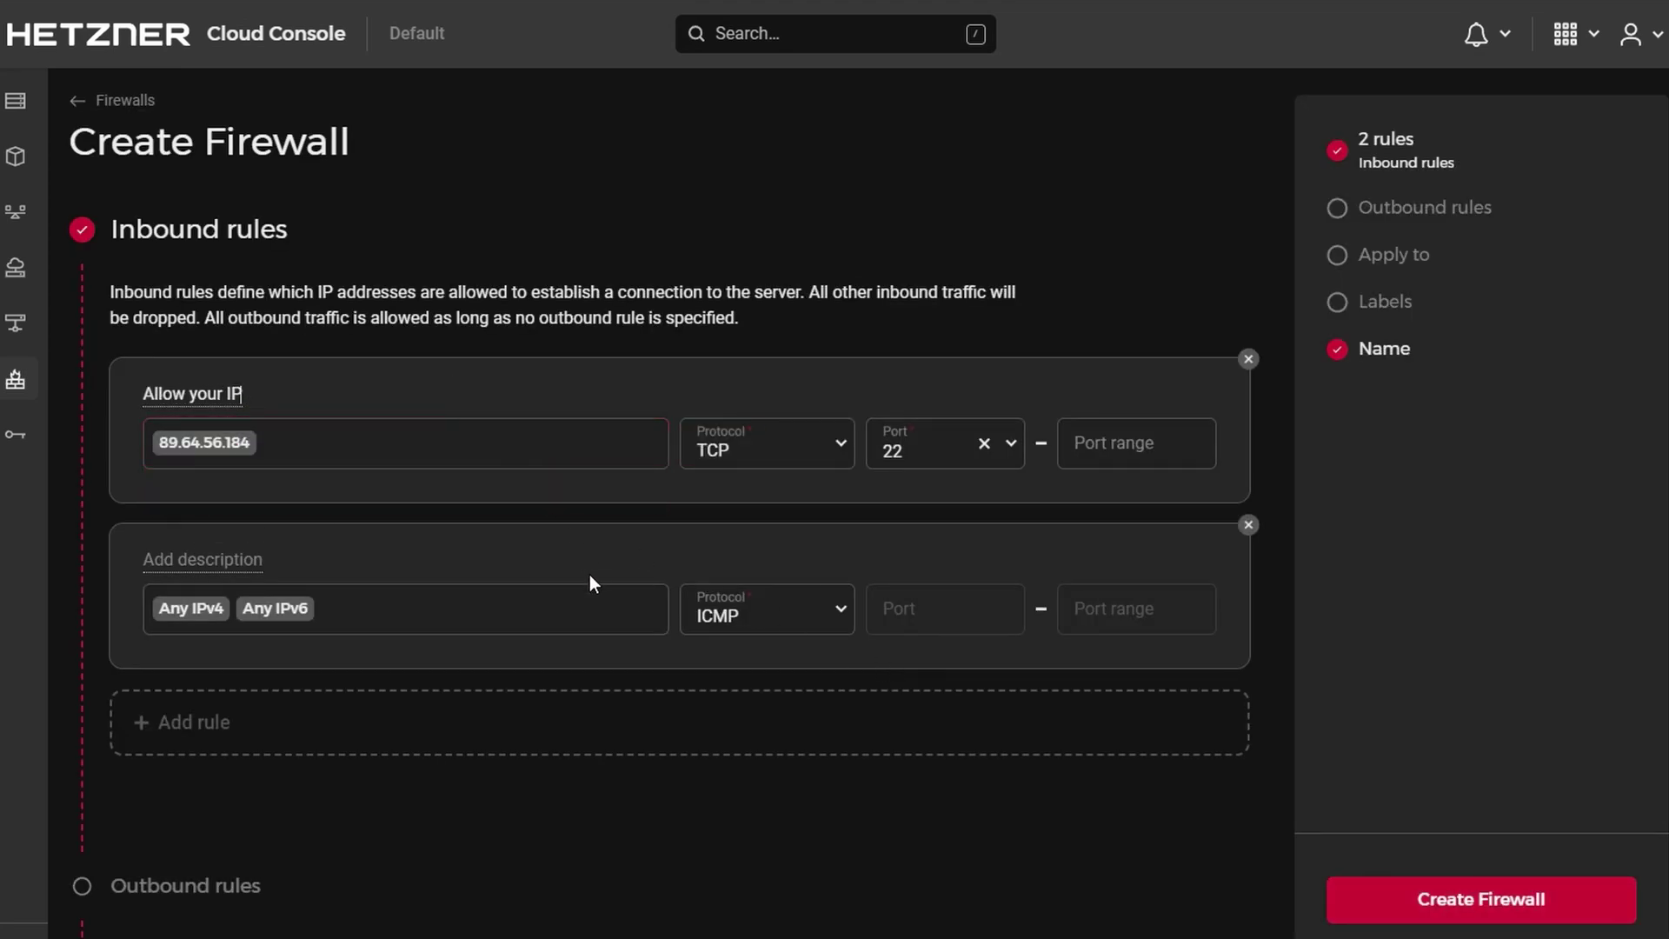
{"action": "left_click", "coordinate": [944, 465]}
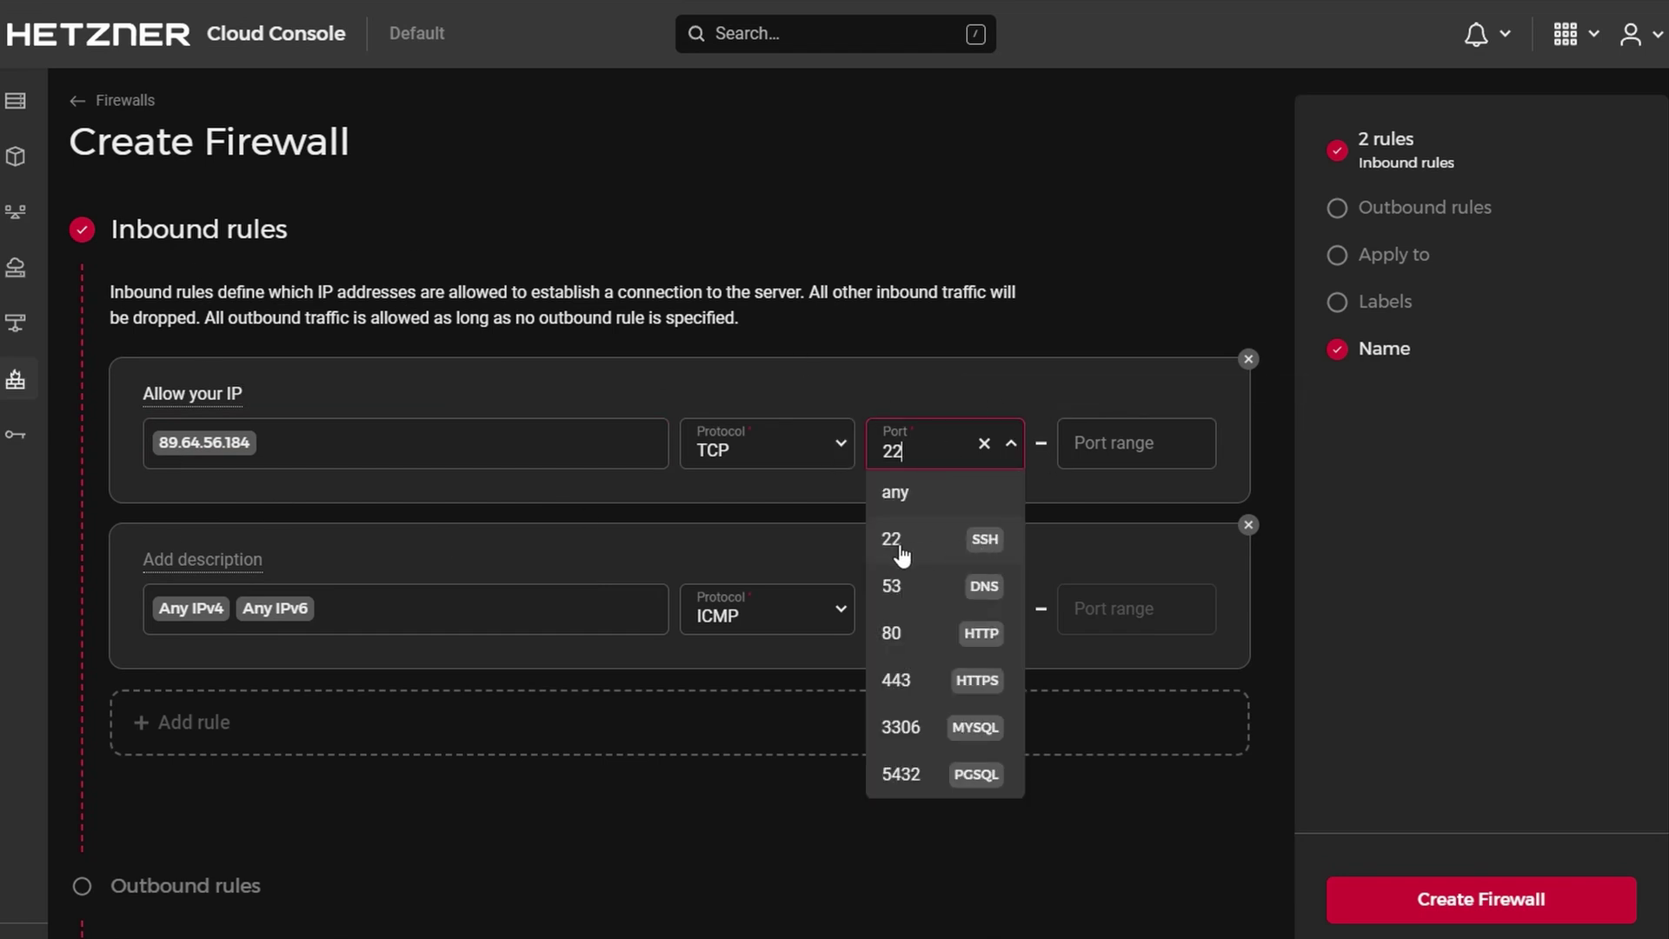